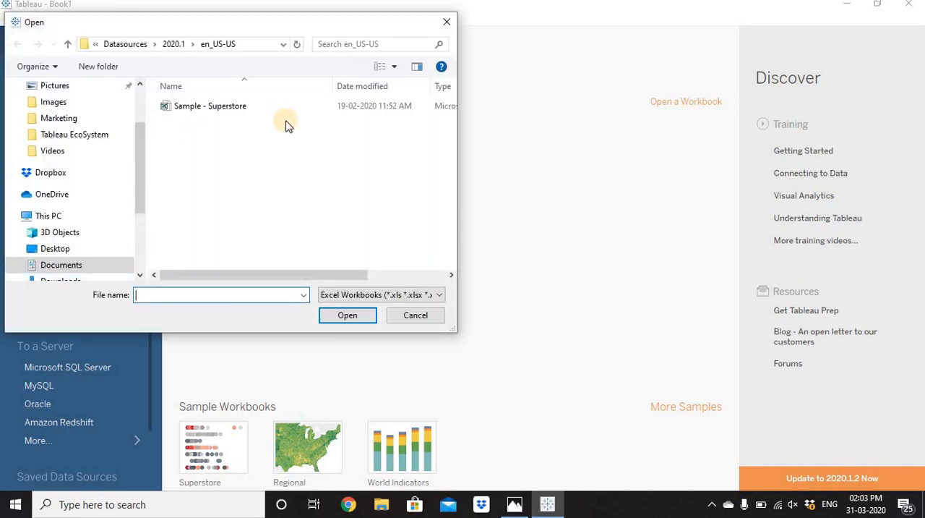
Step: Connect to the Sample - Superstore Excel workbook in Documents > My Tableau Repository > Datasources > 2020.1 > en_US-US
click(78, 269)
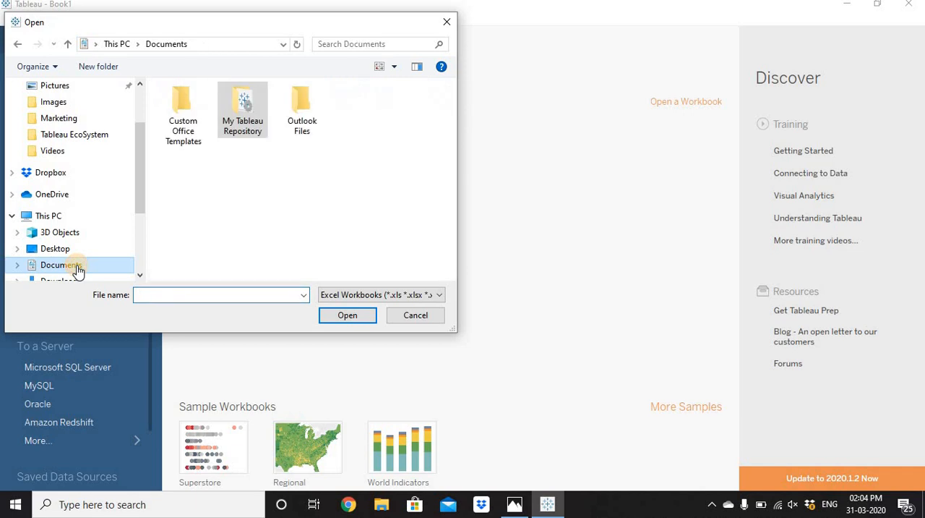
double_click(246, 129)
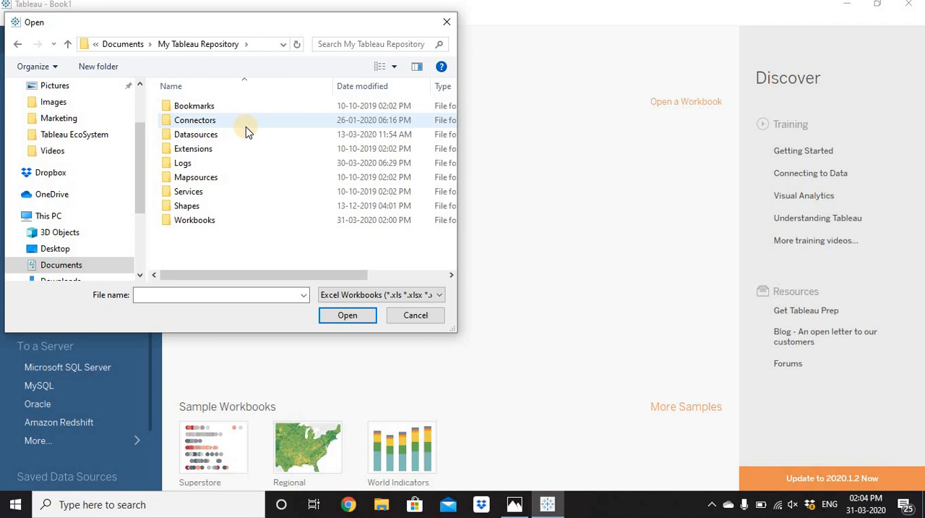
double_click(204, 137)
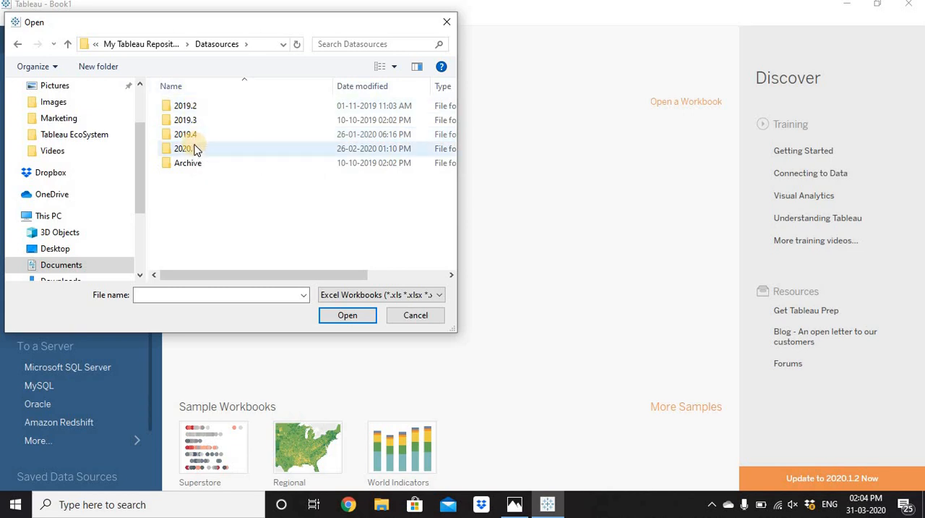
double_click(194, 148)
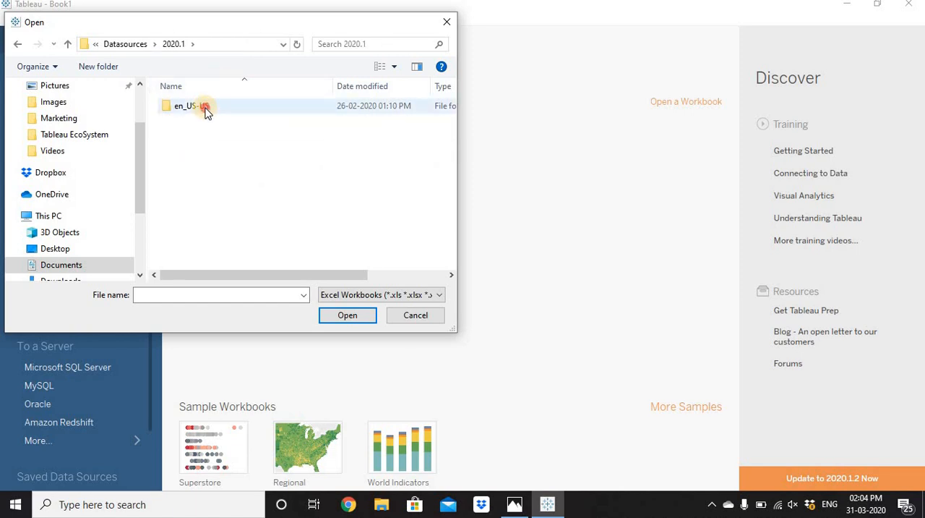
double_click(206, 110)
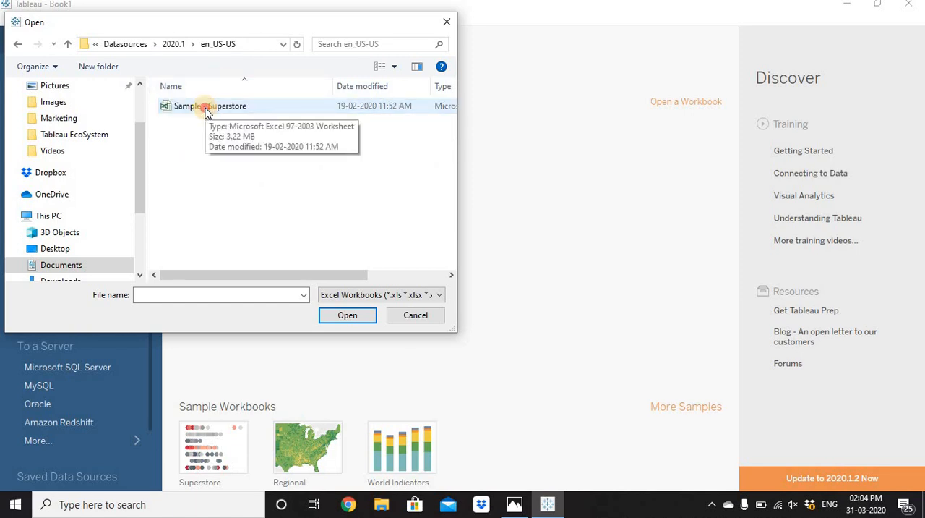
double_click(207, 109)
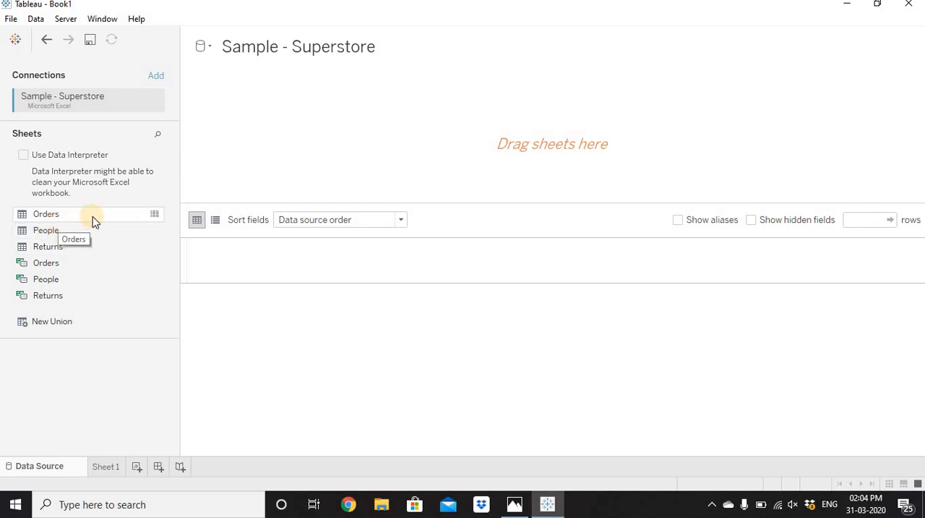
Step: Preview the Orders sheet's data, looking across its columns, and close the preview
click(155, 215)
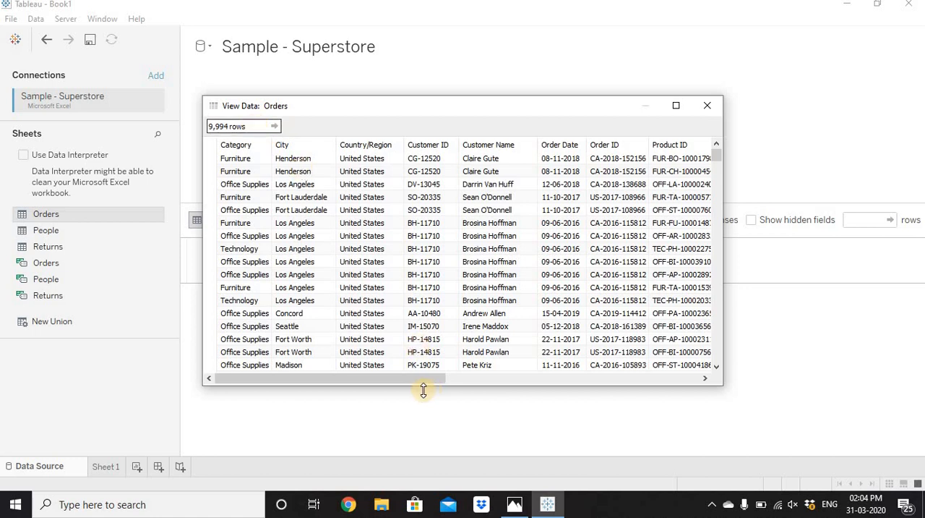
drag(391, 377, 696, 345)
click(368, 376)
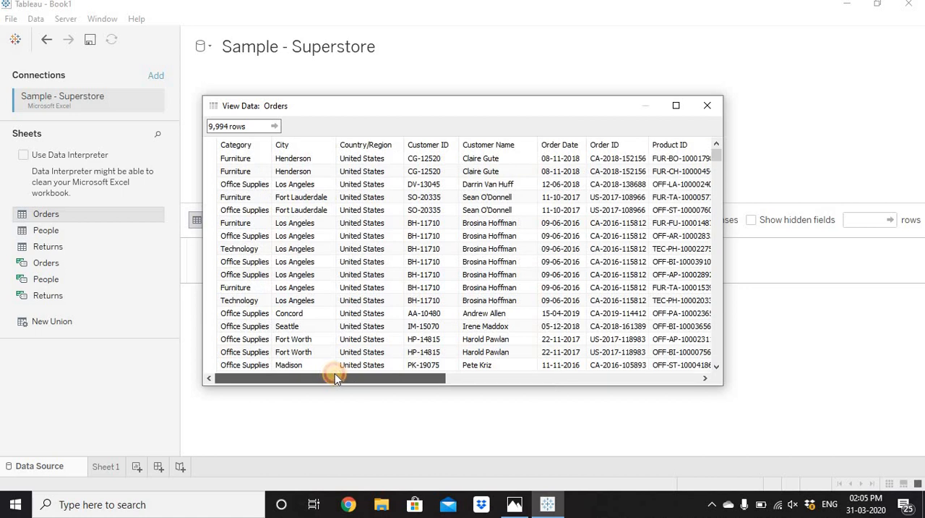
drag(335, 376, 224, 311)
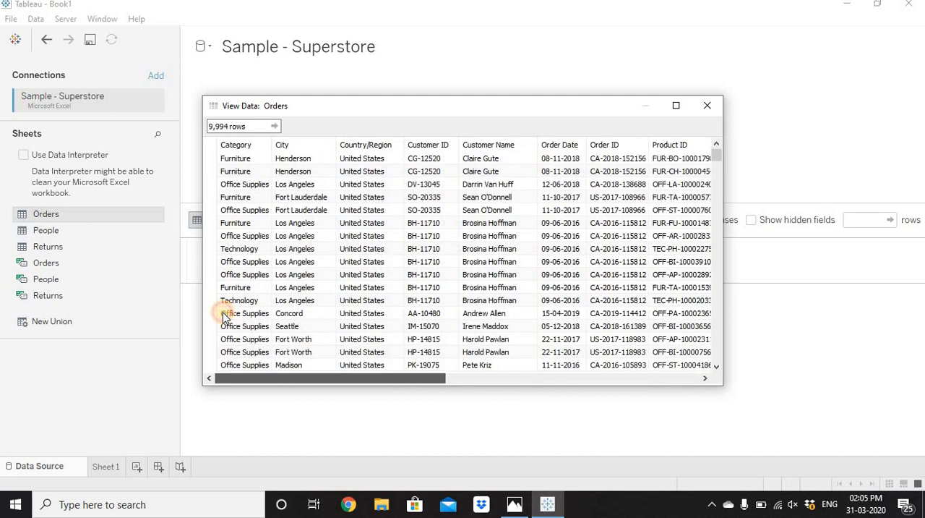
click(706, 106)
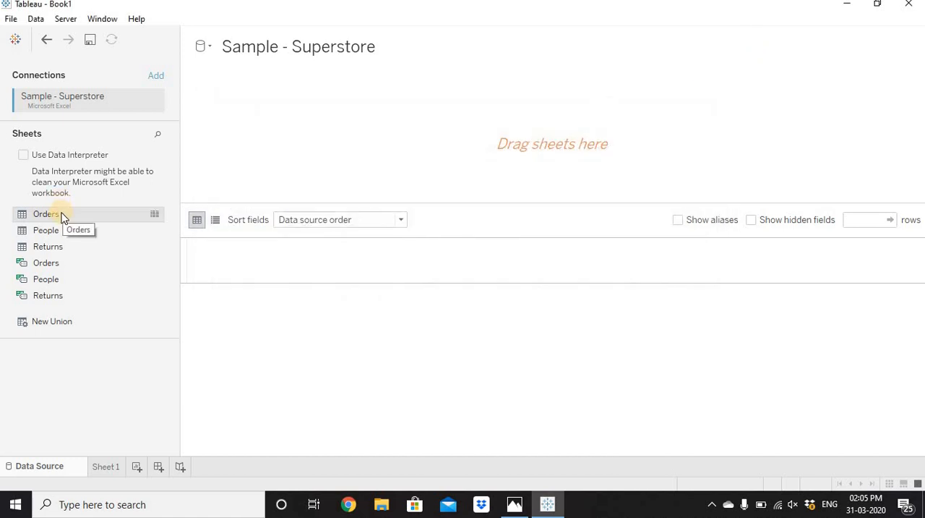
Step: Add the Orders sheet to the data source canvas and open the Sheet 1 worksheet
drag(62, 215, 347, 121)
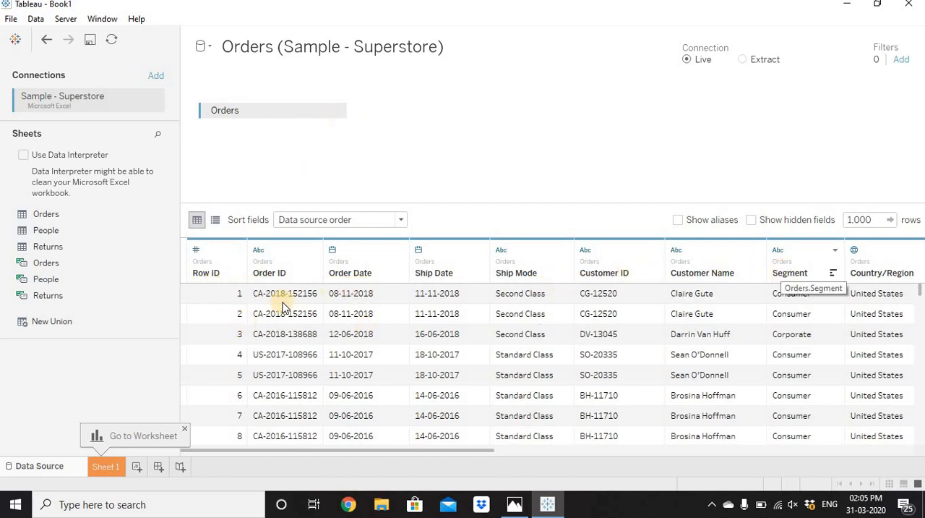
click(108, 468)
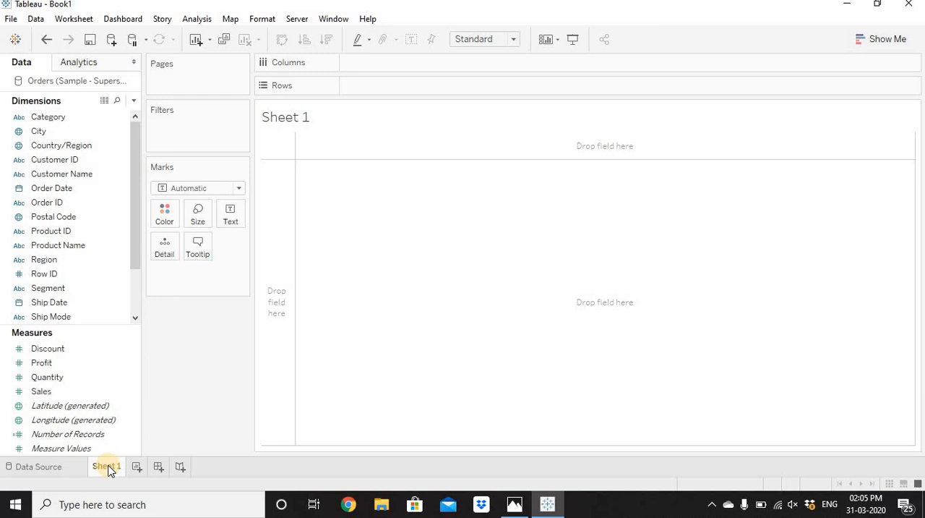
click(100, 148)
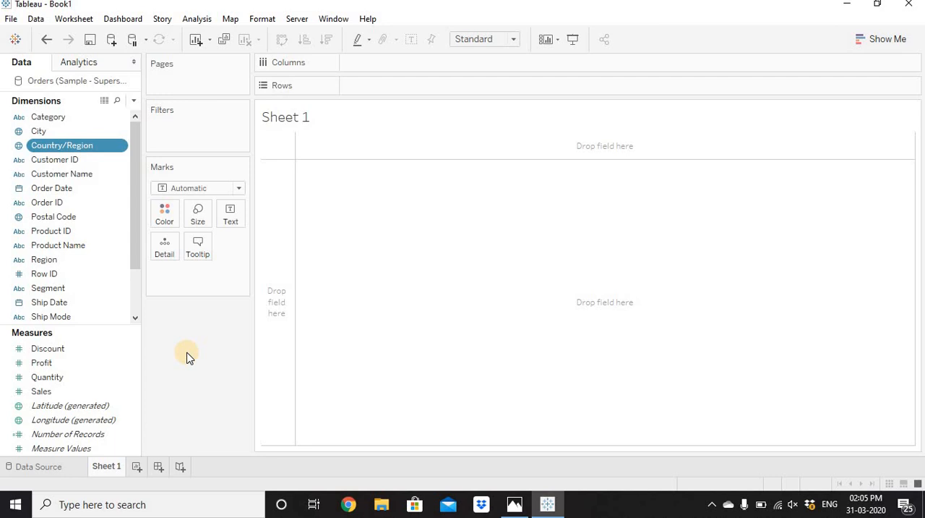
click(874, 41)
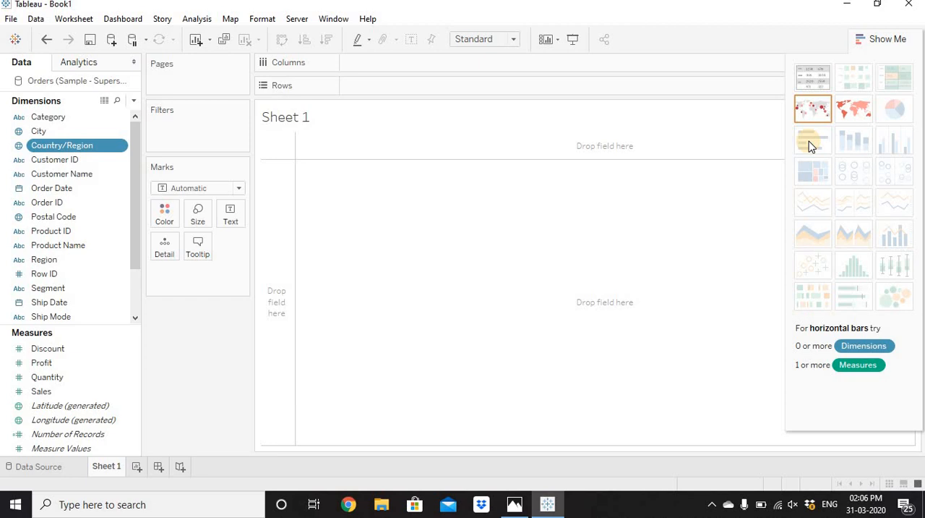
click(888, 41)
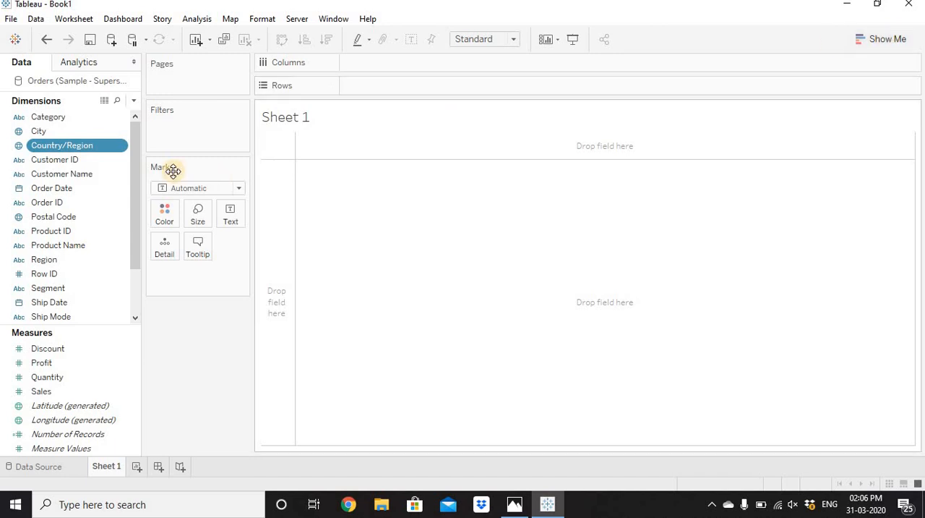
Step: Build a bar chart with the Sub-Category dimension on Rows and the Sales measure on Columns
scroll(137, 250, down, 2)
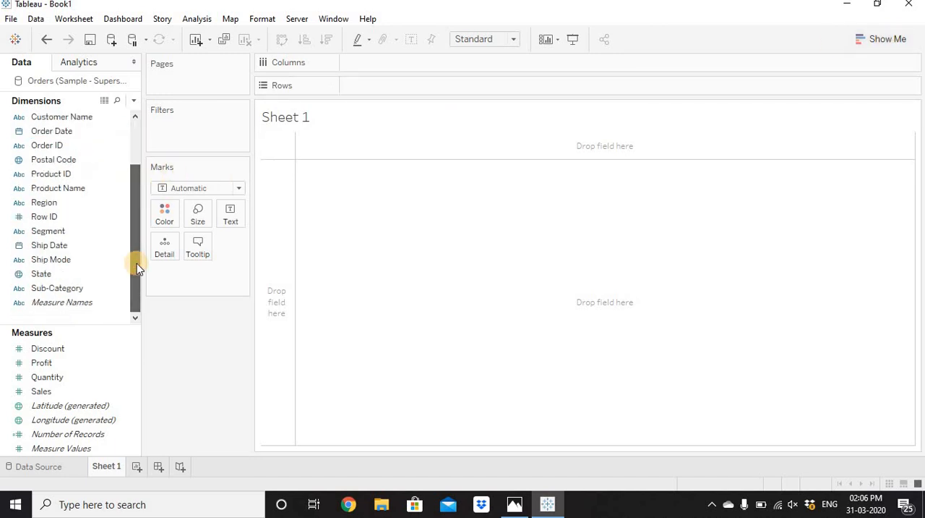
click(84, 287)
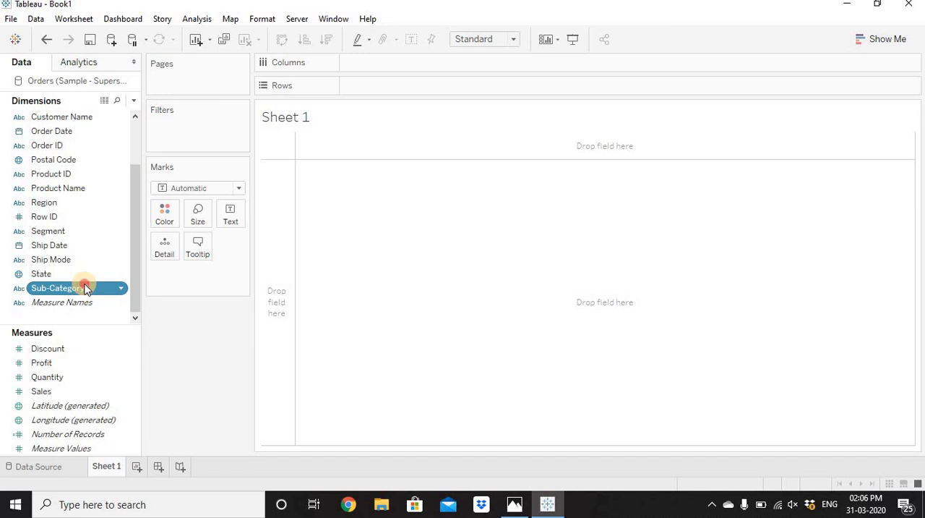
drag(85, 288, 384, 81)
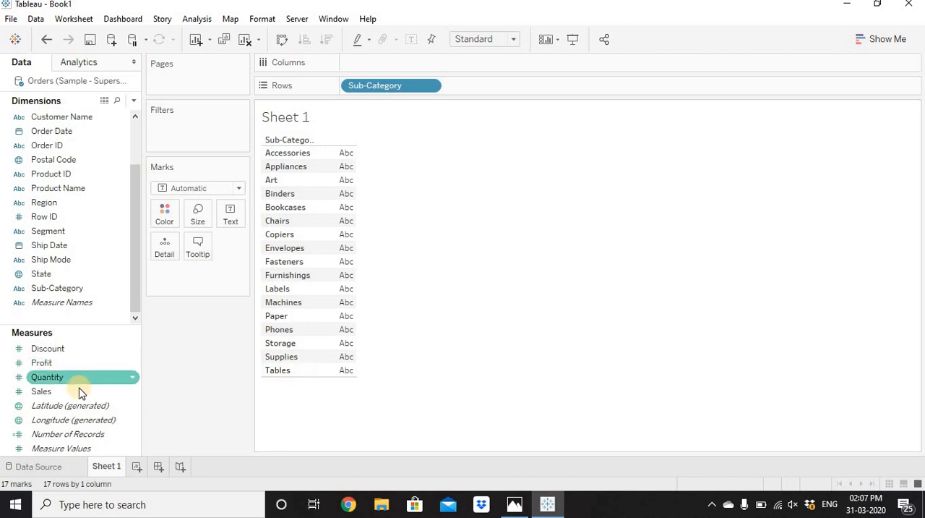
drag(68, 392, 419, 65)
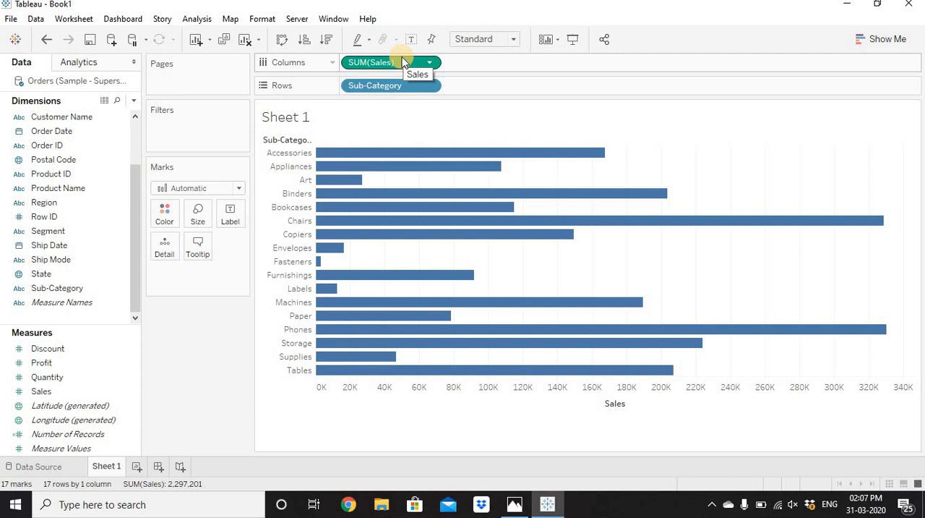
Step: Try the suggested highlight table, pie, stacked bars, treemap and packed bubbles views, and return the chart to horizontal bars
click(894, 36)
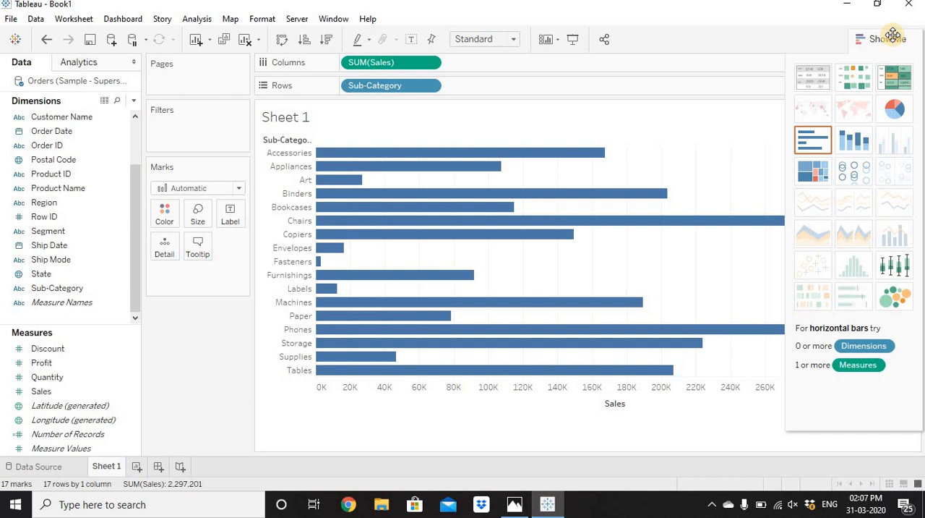
click(904, 83)
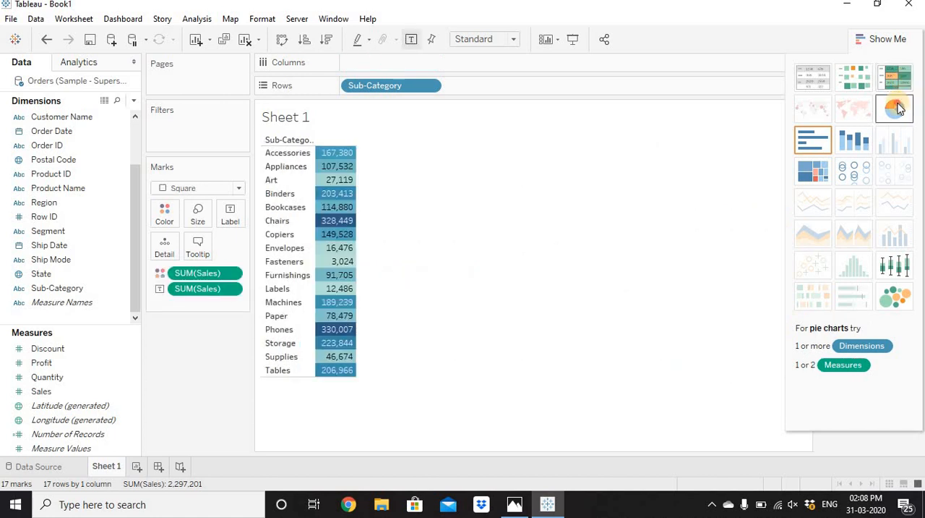
click(895, 109)
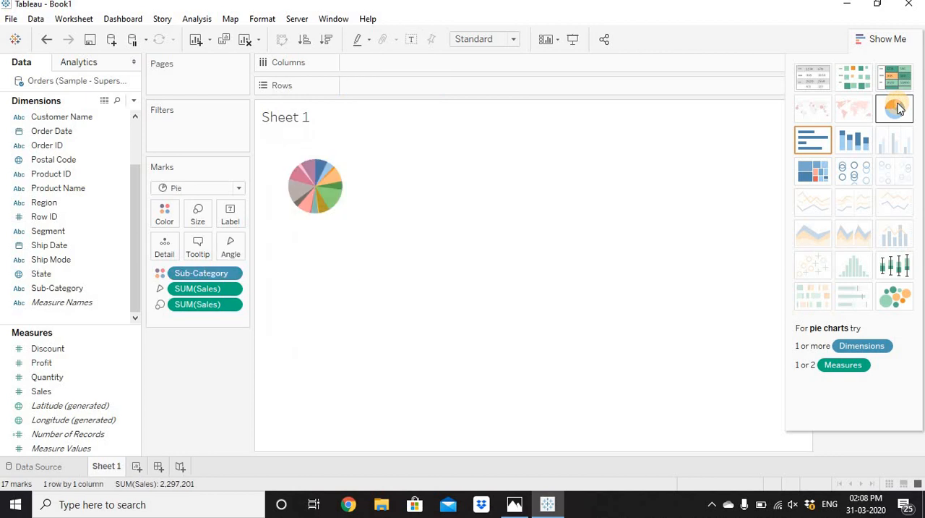
click(862, 144)
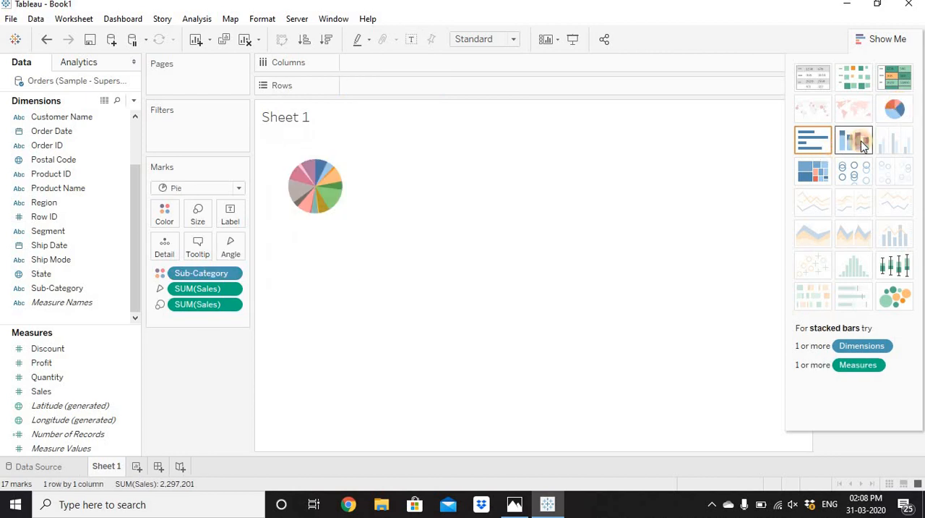
click(823, 175)
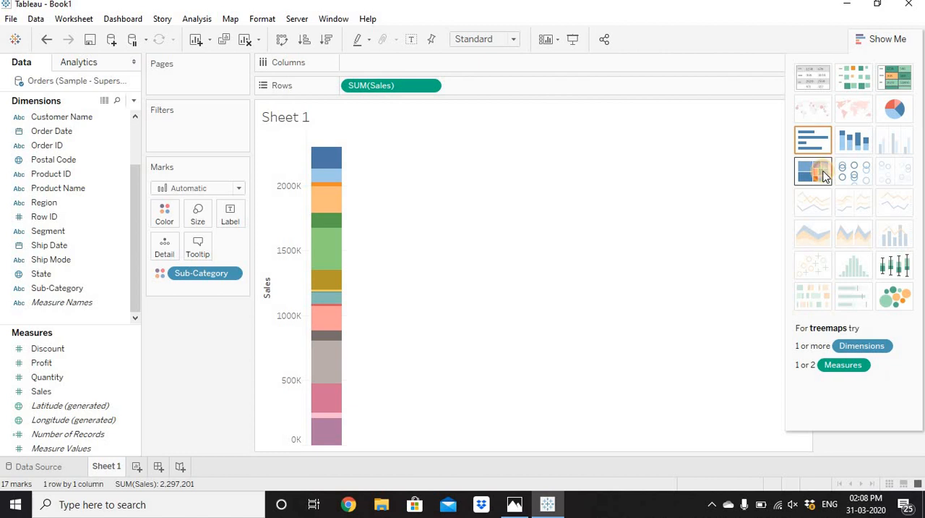
click(893, 296)
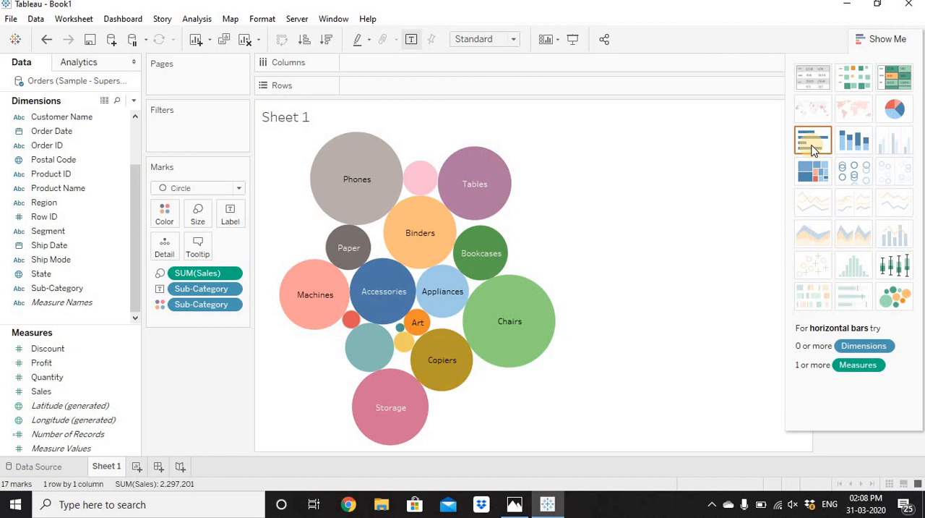
click(812, 147)
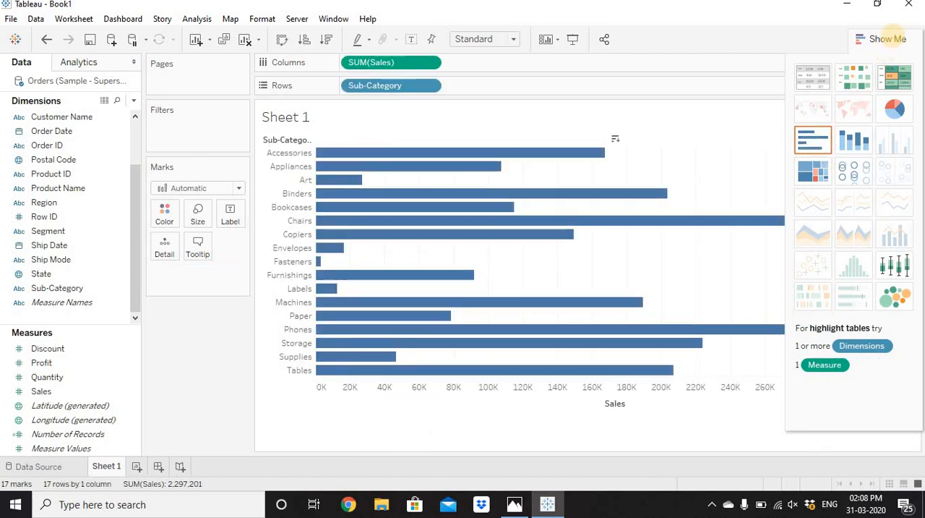
click(886, 38)
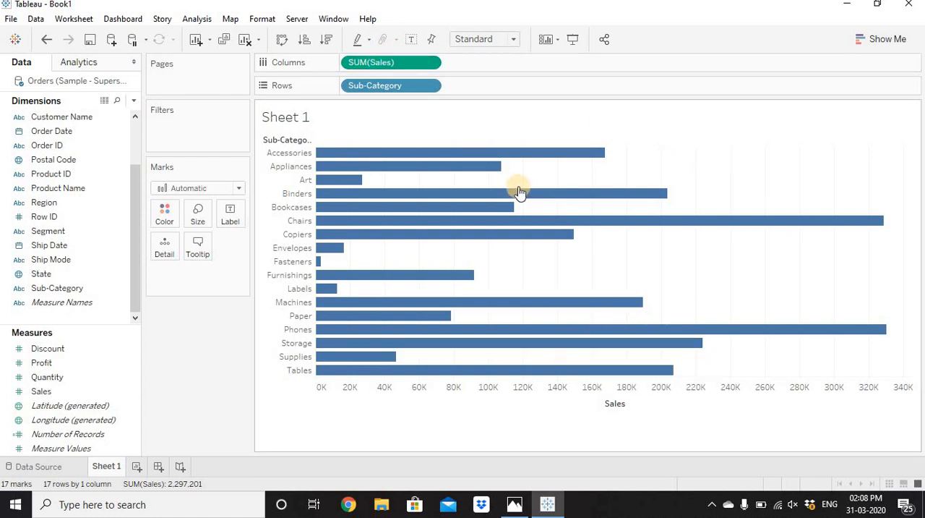
Step: From the Sales axis, try sorting the sub-categories by sales in descending and ascending order, and clear the sort
mouse_move(519, 191)
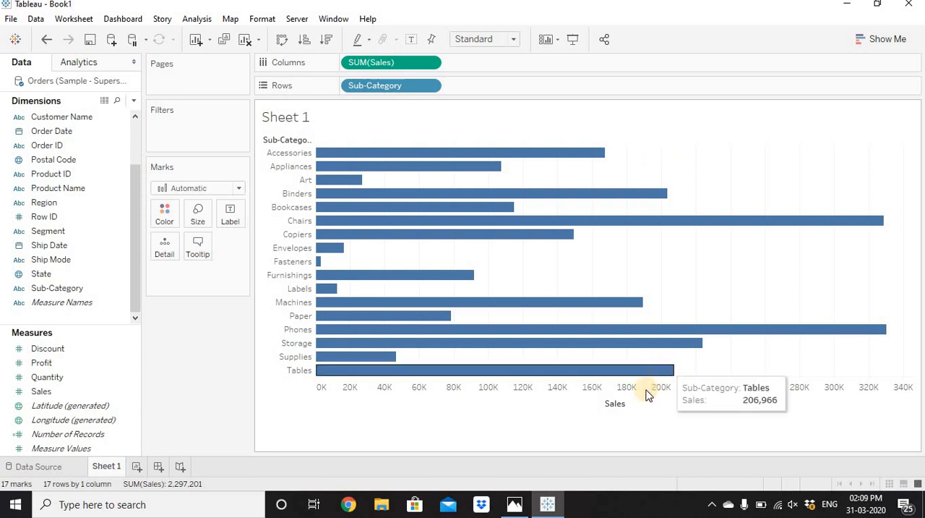
mouse_move(635, 407)
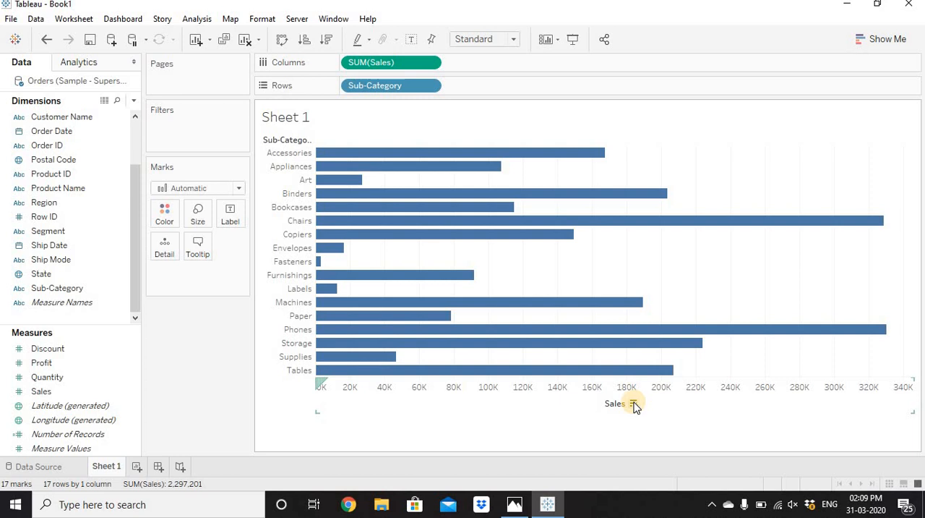
click(634, 405)
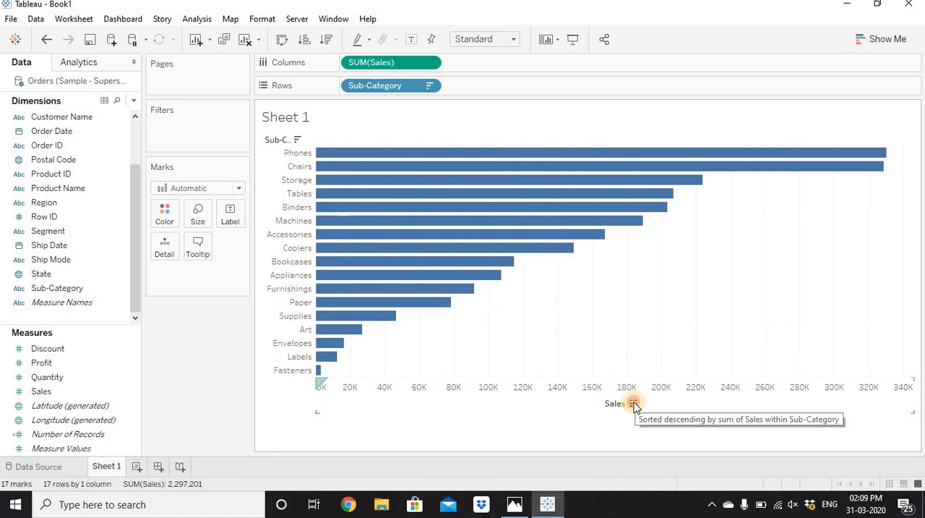
click(634, 405)
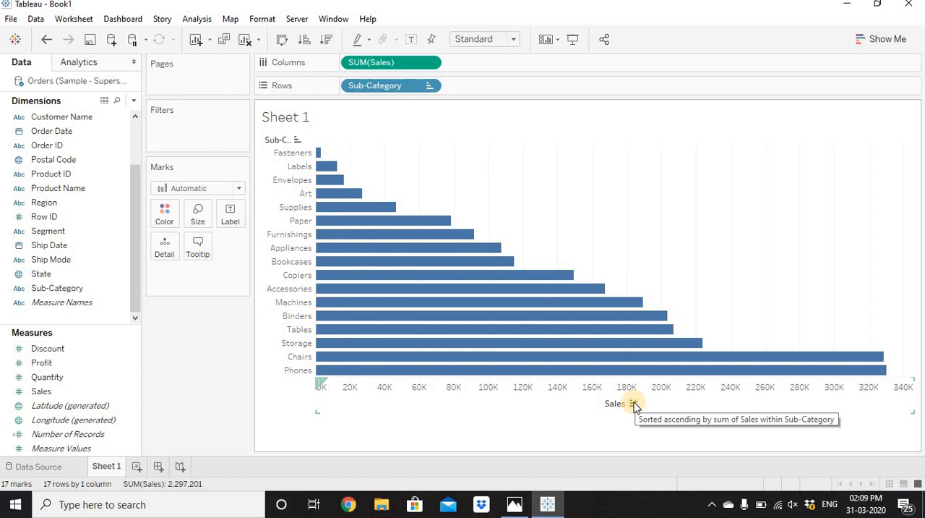
click(634, 405)
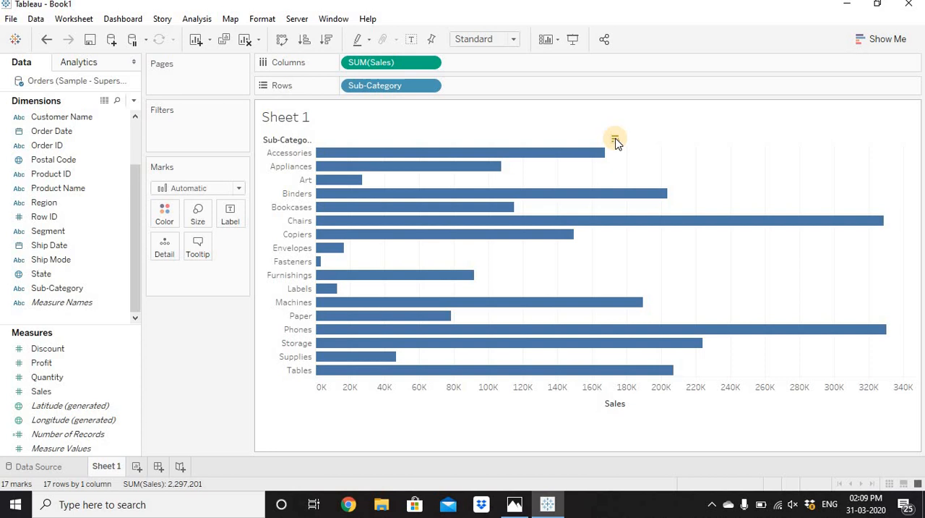
Step: Try the descending and ascending sales sorts again from above the bars, and restore the original sub-category order
click(615, 139)
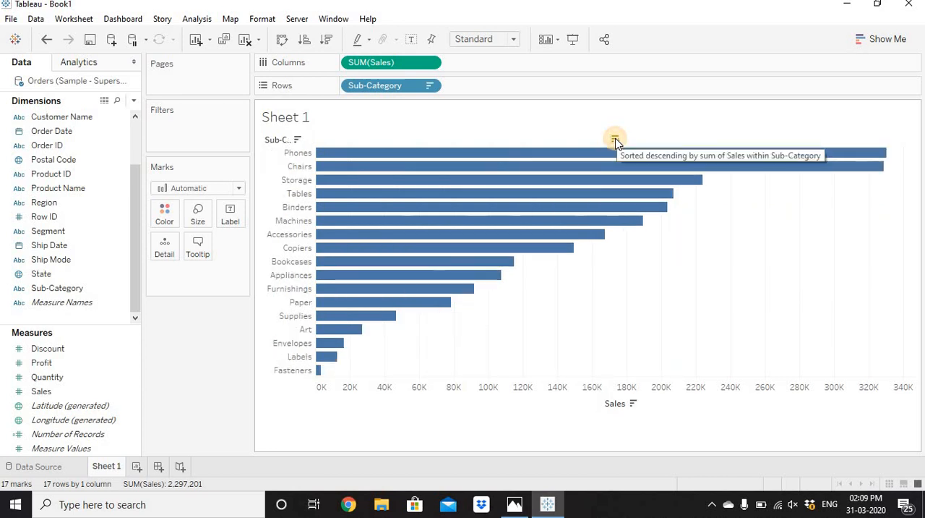
click(616, 139)
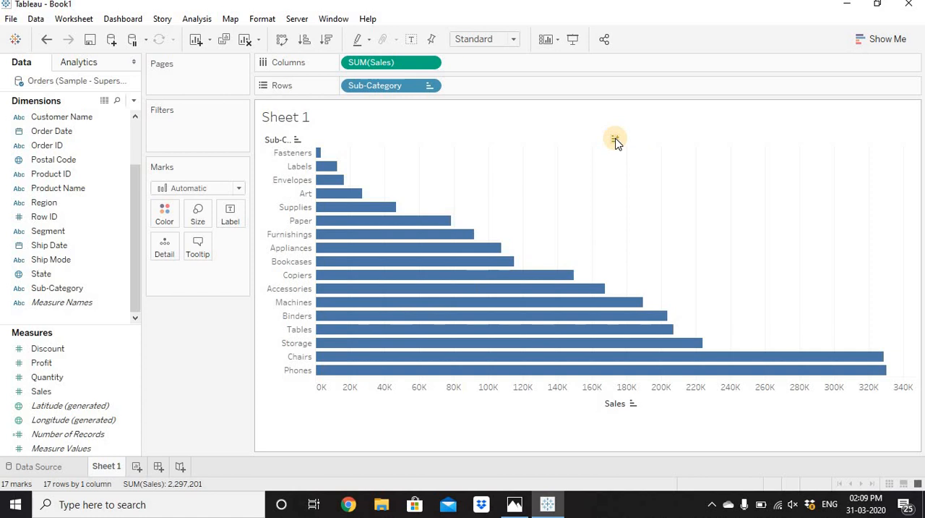
click(616, 139)
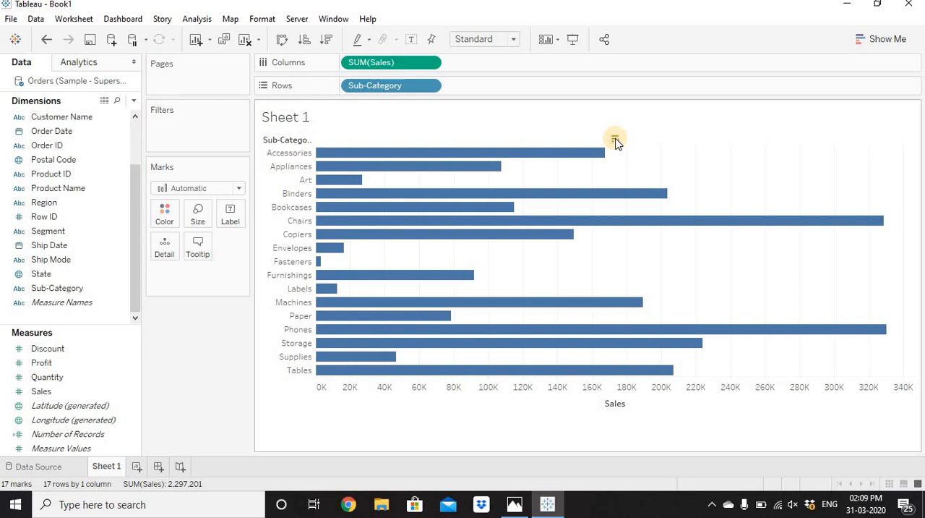
Step: Try the ascending sales sort on the chart, and sort the sub-categories by sales in descending order
click(305, 41)
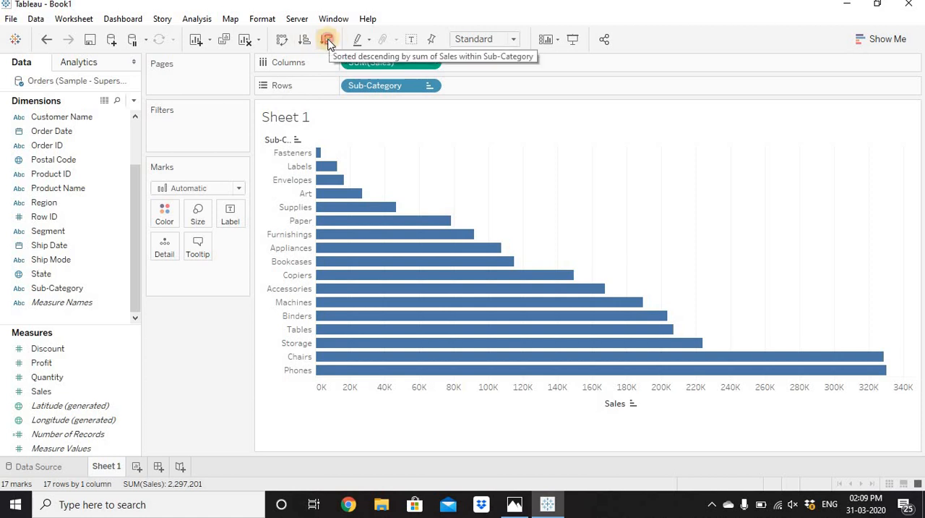
click(327, 41)
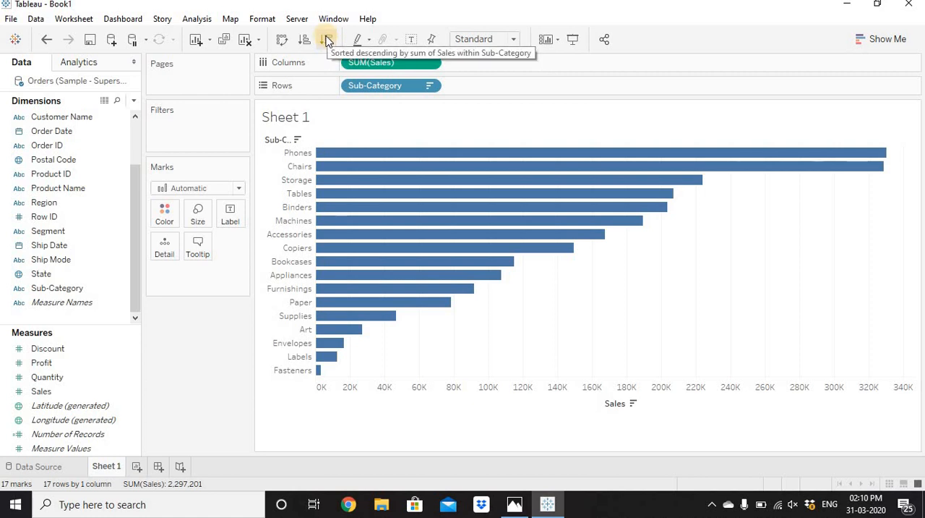
Step: Try sorting Sub-Category by the Profit field in descending order with Sum aggregation, and return to the descending sales order
right_click(390, 87)
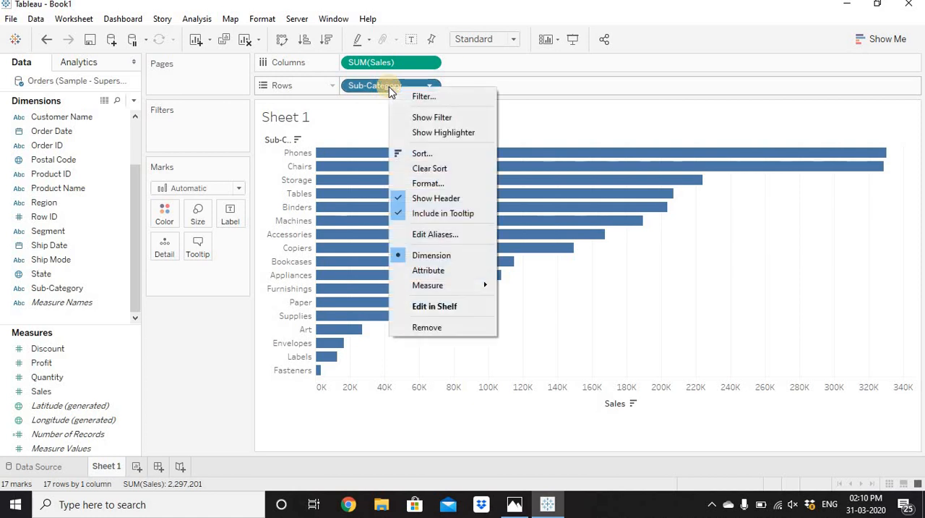
click(416, 154)
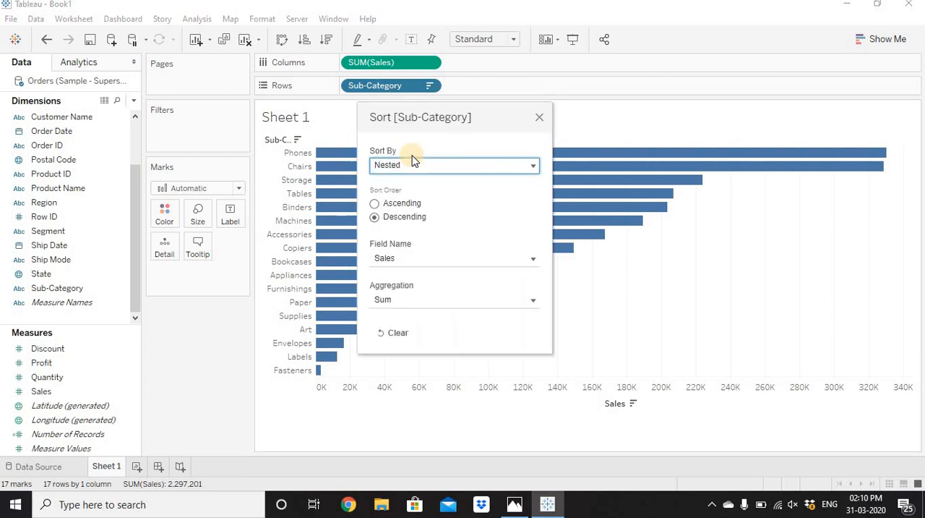
click(423, 167)
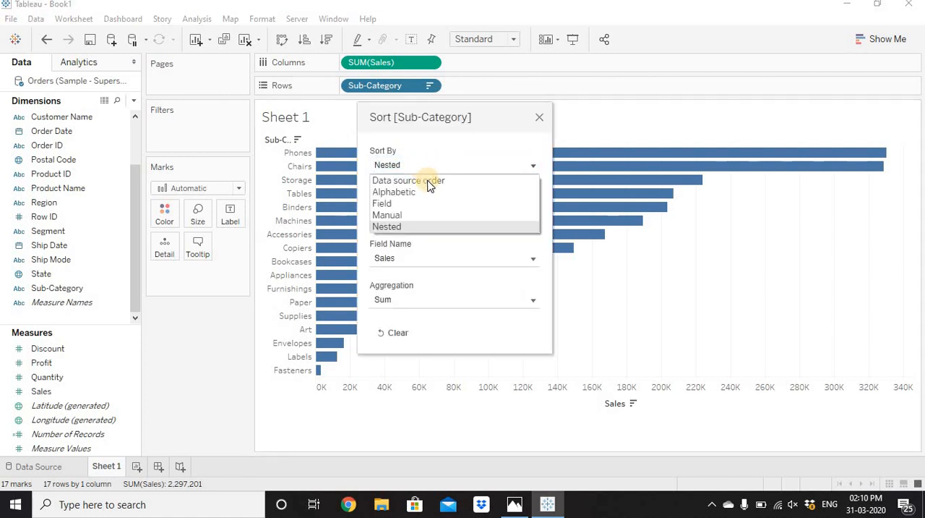
click(395, 204)
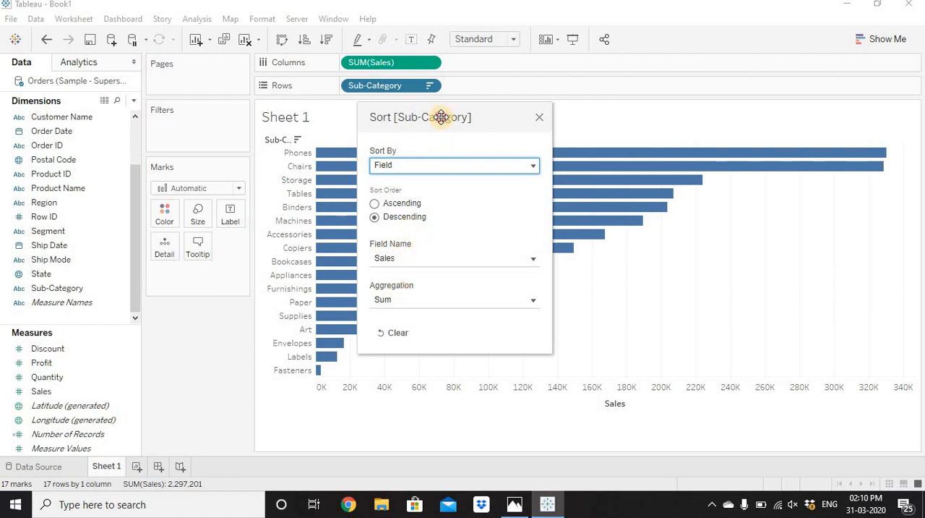
drag(439, 118, 681, 108)
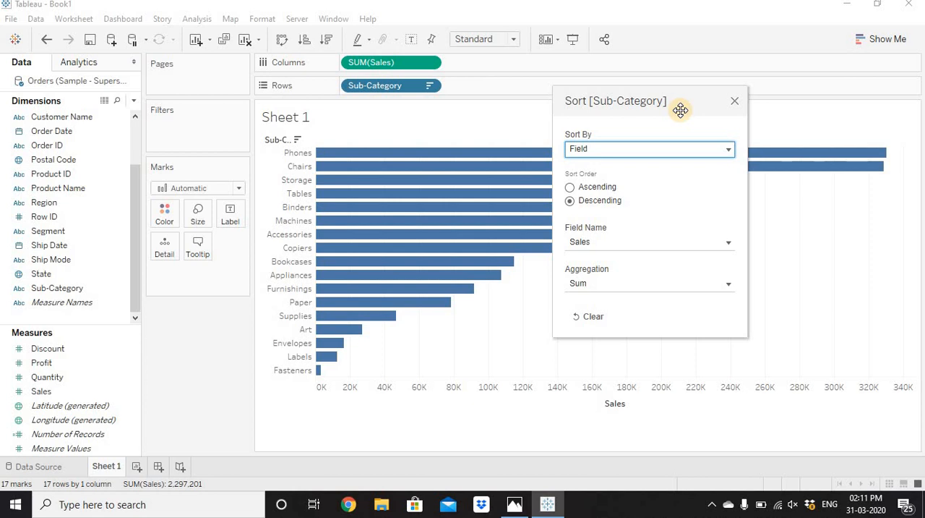
click(645, 243)
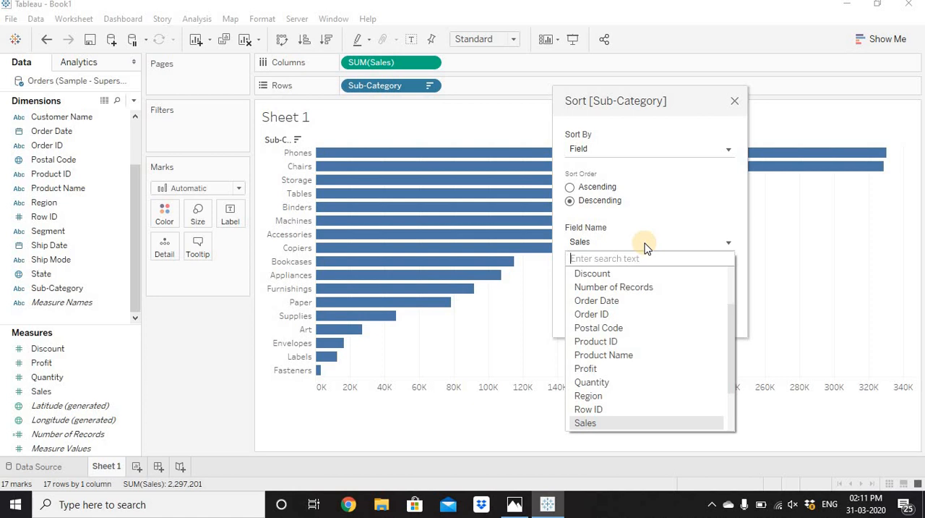
click(598, 370)
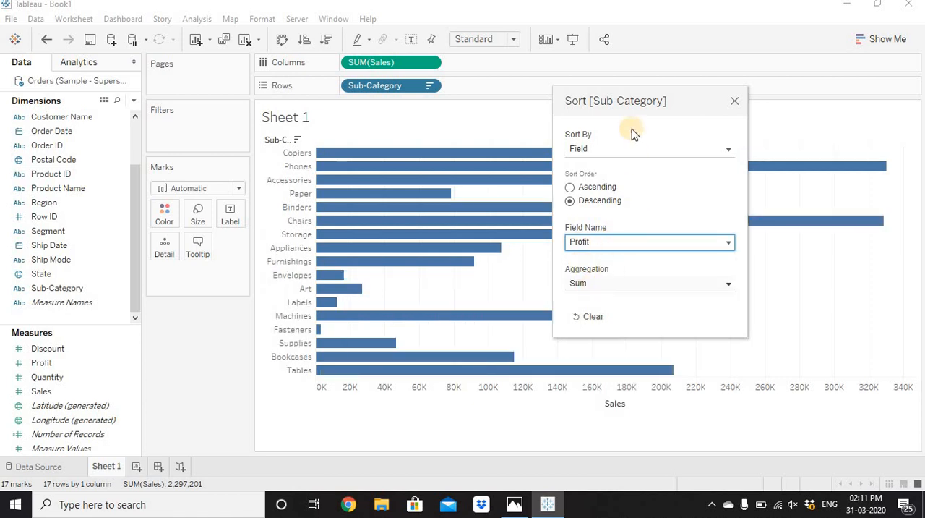
drag(634, 103, 723, 146)
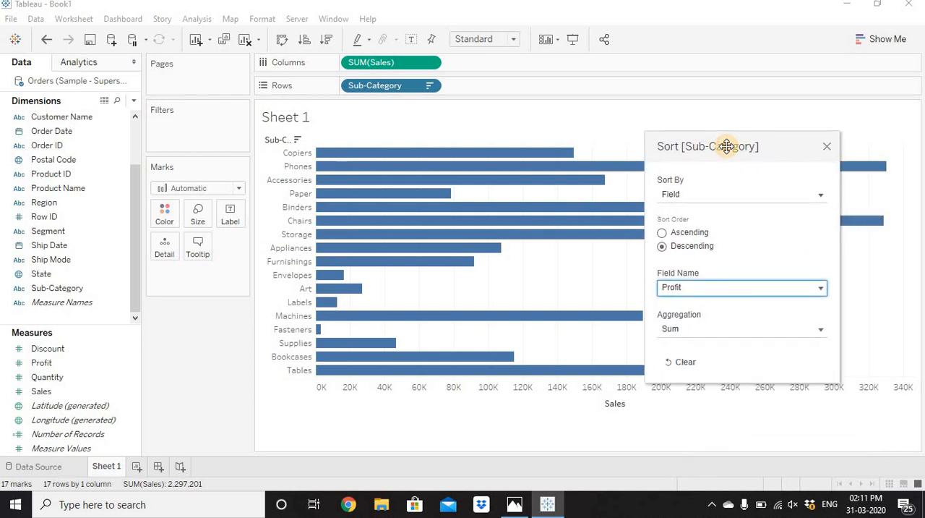
click(827, 147)
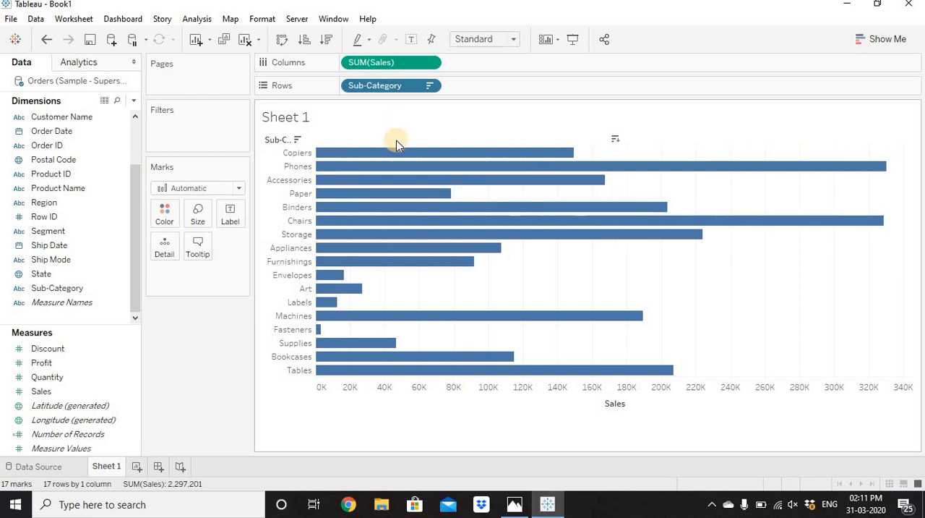
click(328, 40)
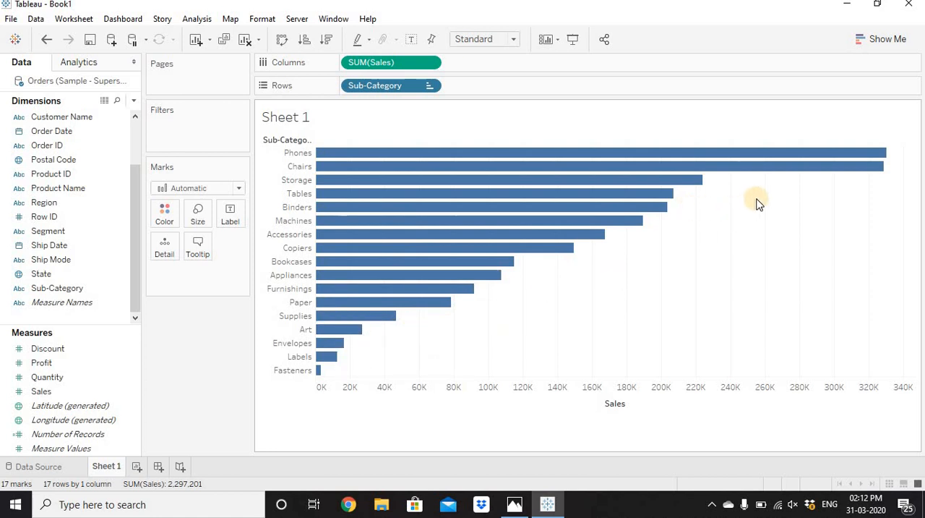
Step: Try showing mark labels and labelling the bars with the Sales measure, and remove the labels each time
click(412, 40)
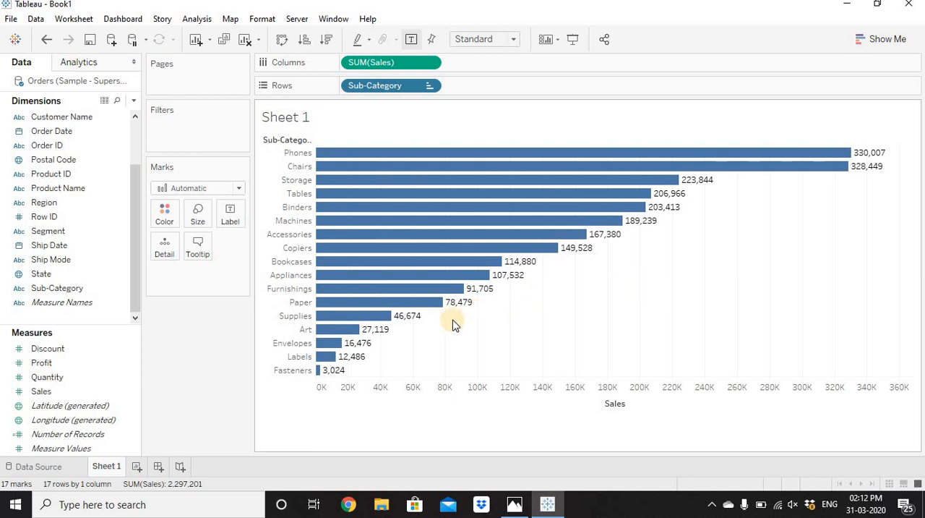
click(411, 41)
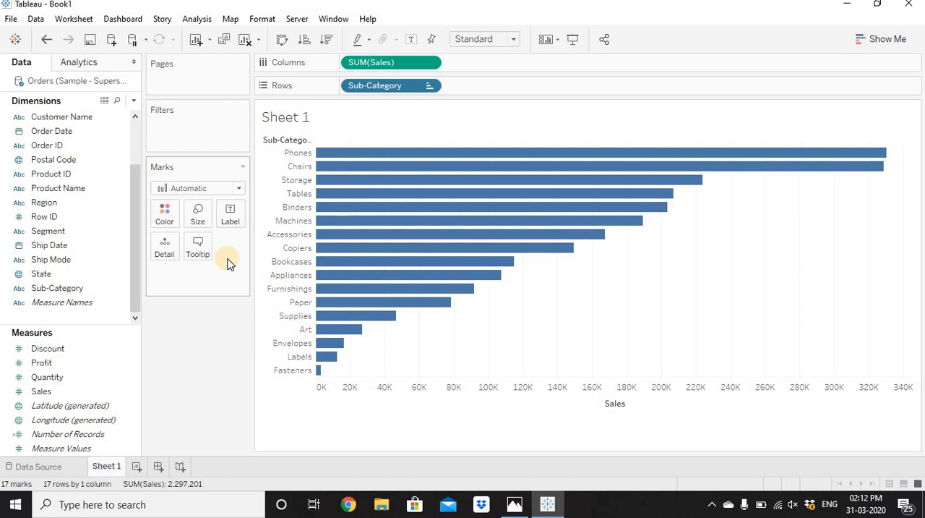
drag(63, 388, 230, 218)
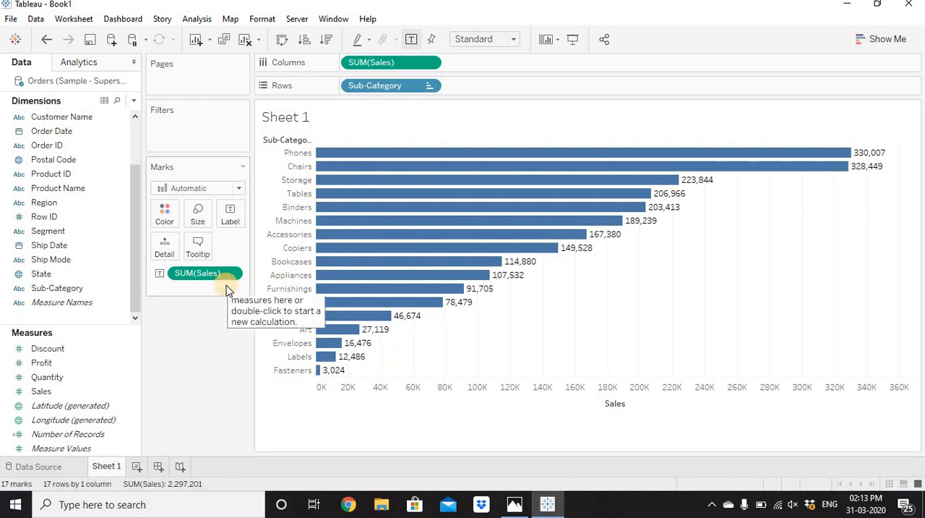
drag(203, 273, 203, 341)
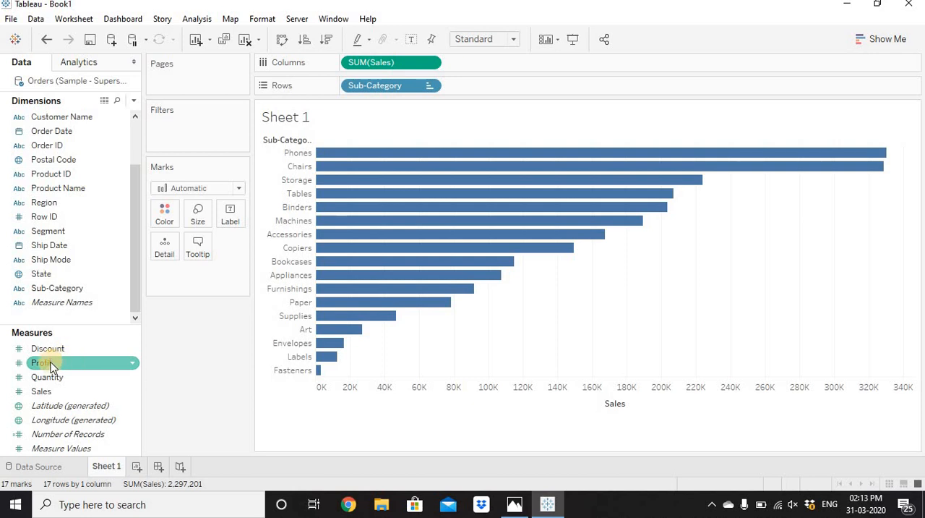
Step: Try labelling the bars with the Profit measure and with the Sub-Category dimension, removing each label field again
drag(56, 363, 223, 229)
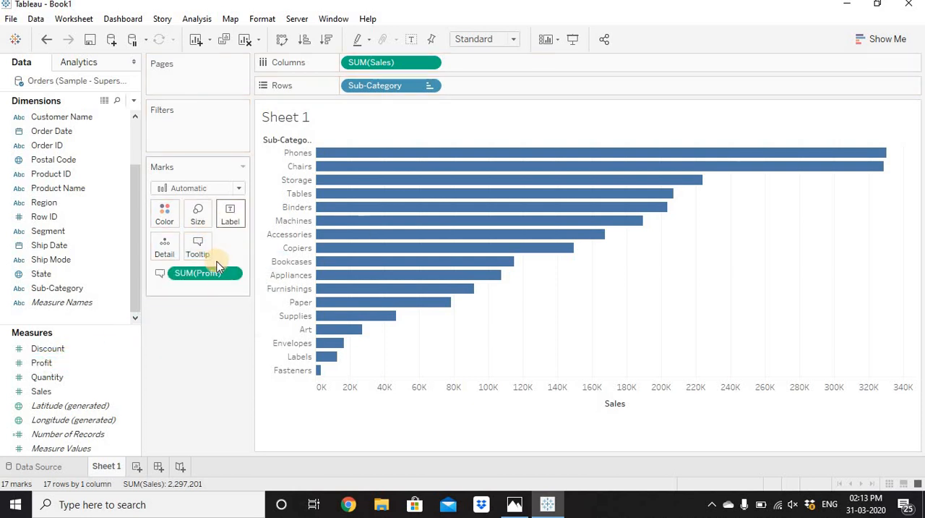
drag(222, 267, 232, 215)
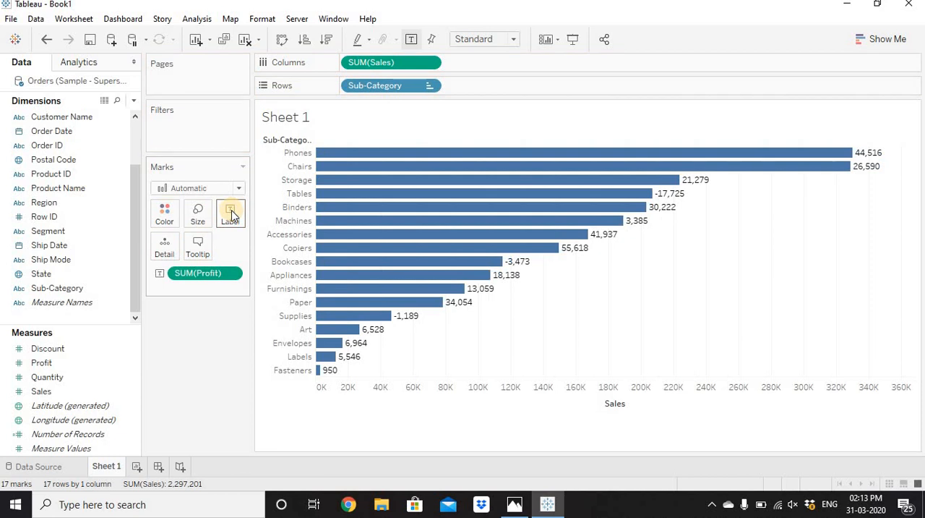
drag(206, 275, 202, 337)
click(84, 289)
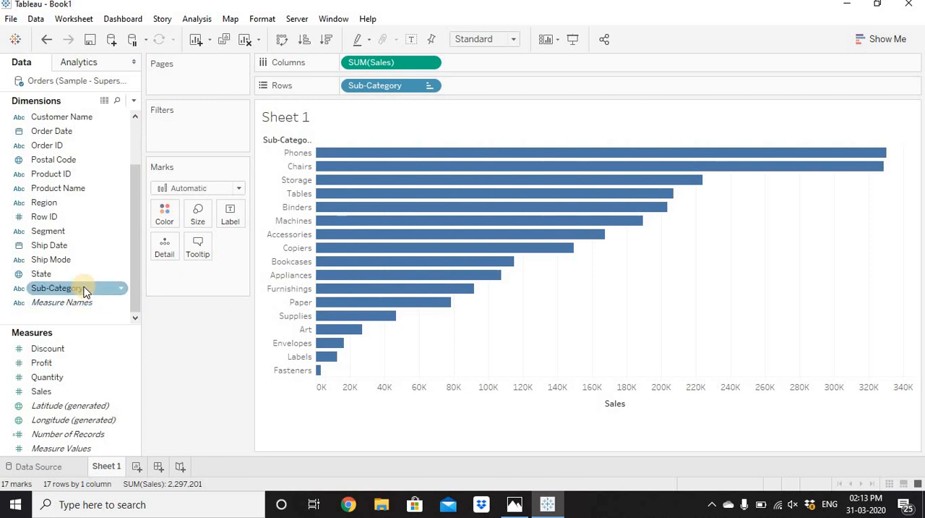
drag(85, 288, 231, 216)
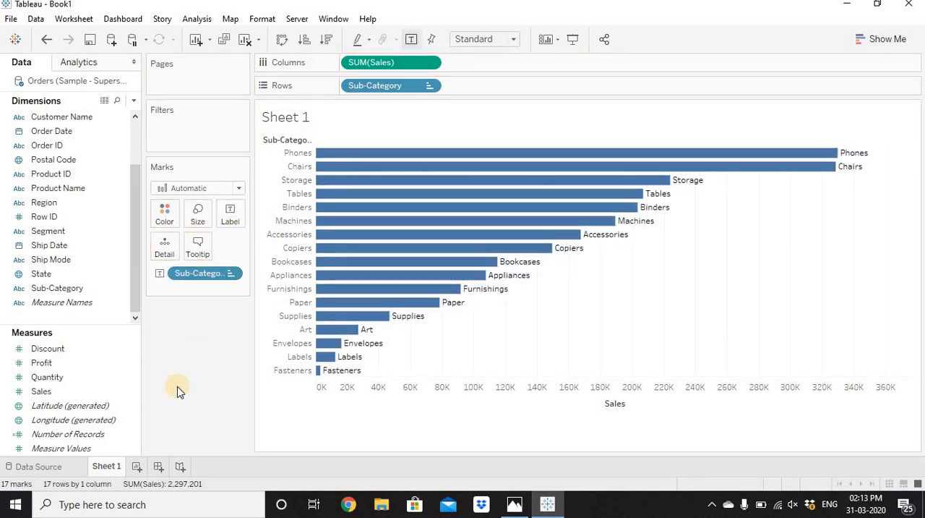
drag(195, 275, 199, 362)
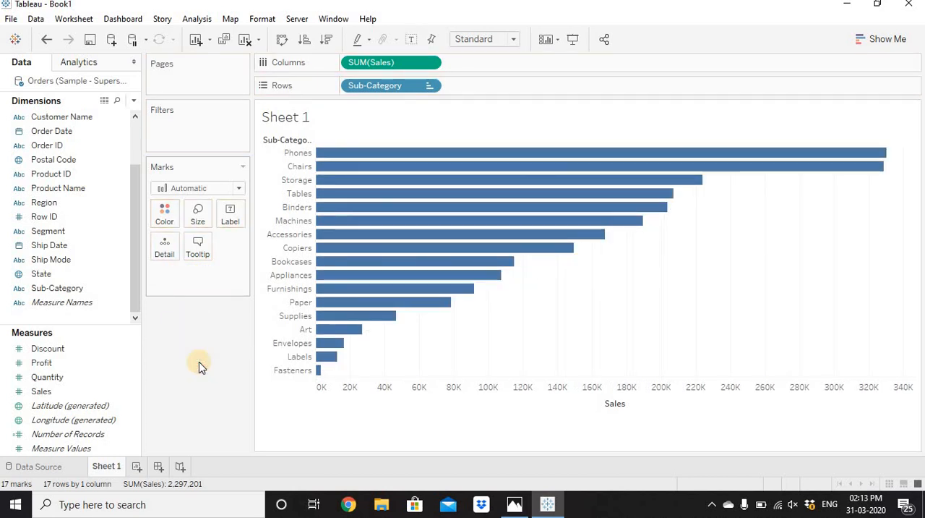
Step: Label the bars with the Sales measure and fit the chart to Entire View
drag(41, 393, 229, 215)
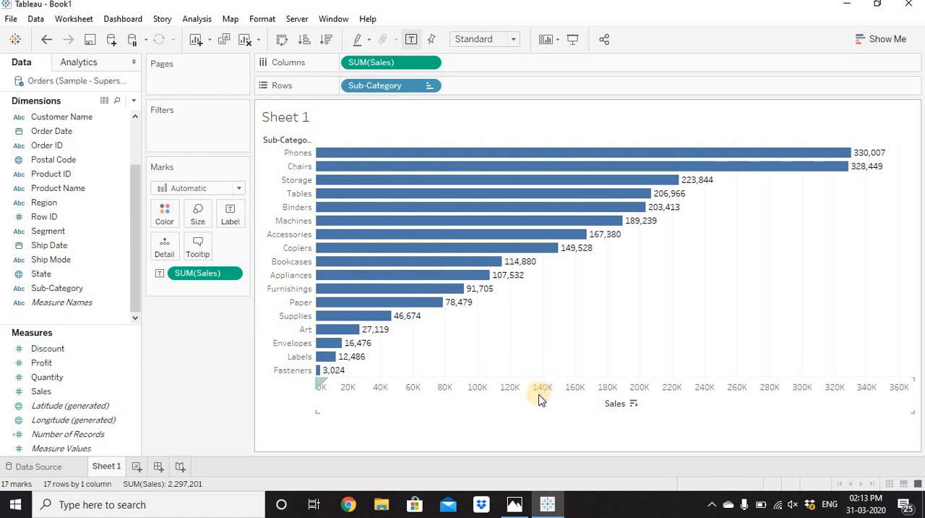
click(477, 40)
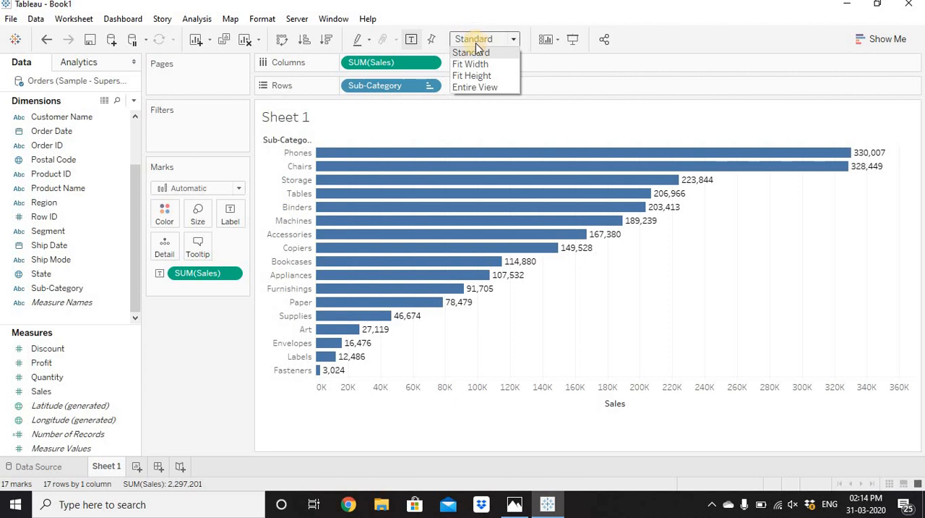
click(482, 86)
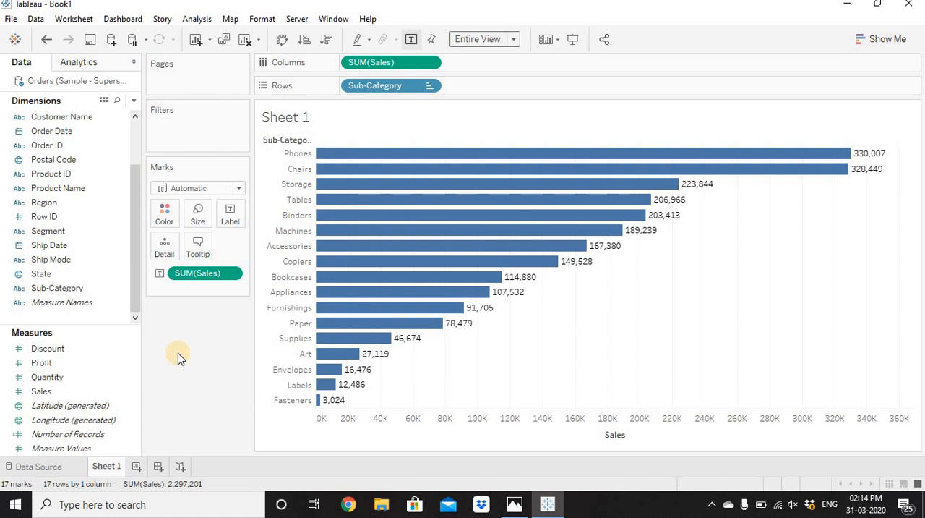
Step: Try different bar colors, including pink #d37295, and apply a single teal color to all bars
click(162, 217)
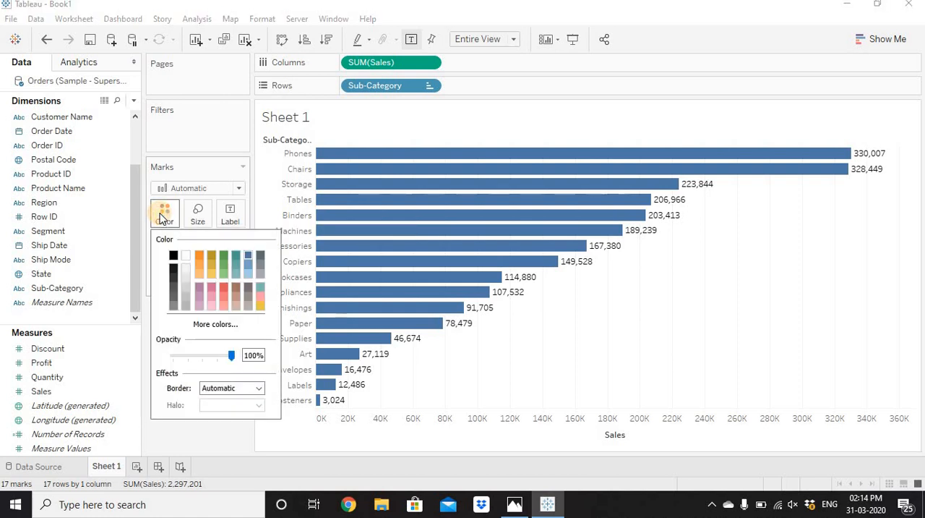
click(202, 255)
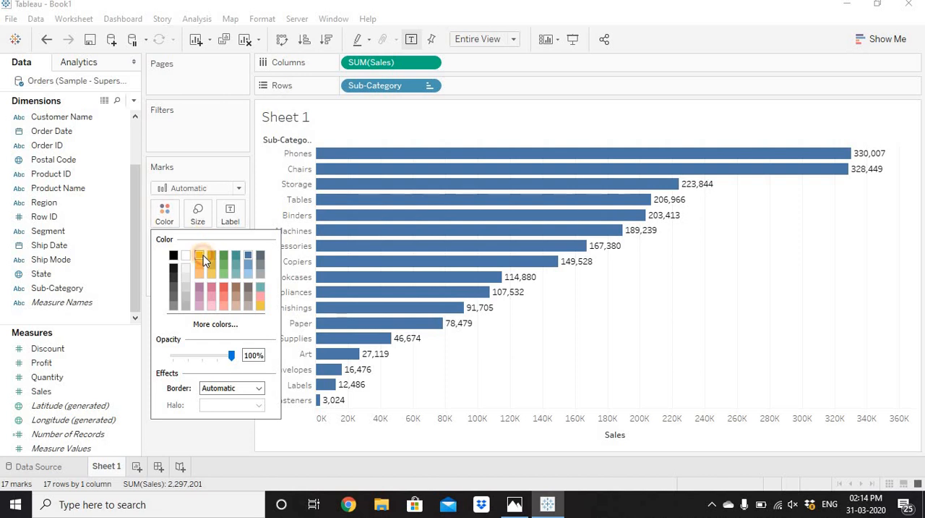
click(224, 265)
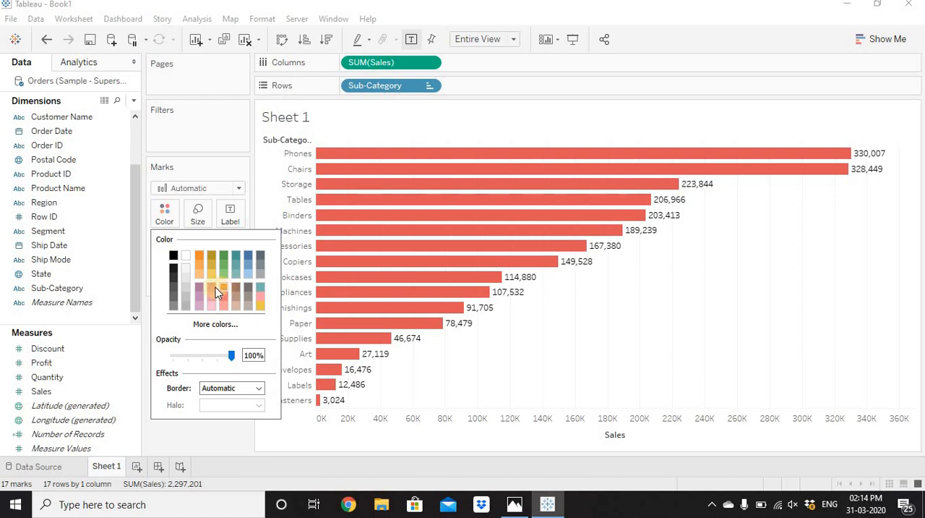
click(228, 327)
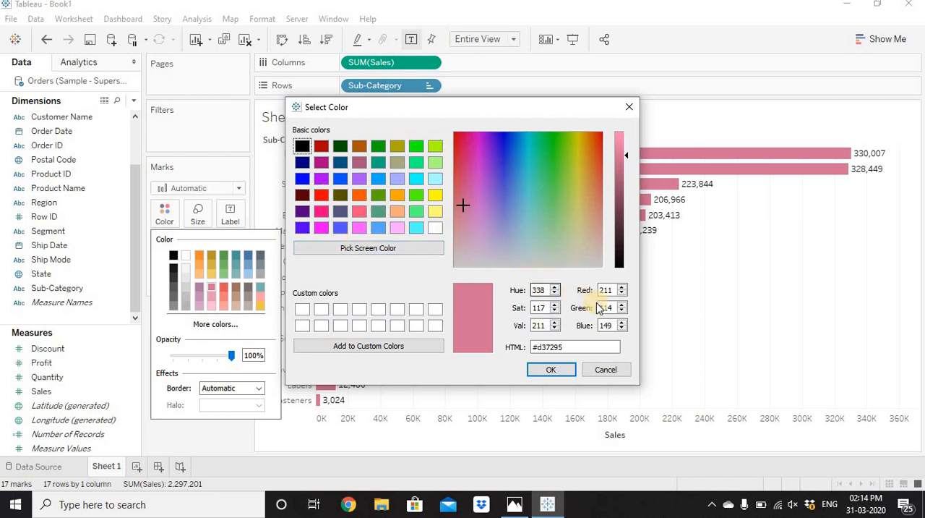
click(559, 370)
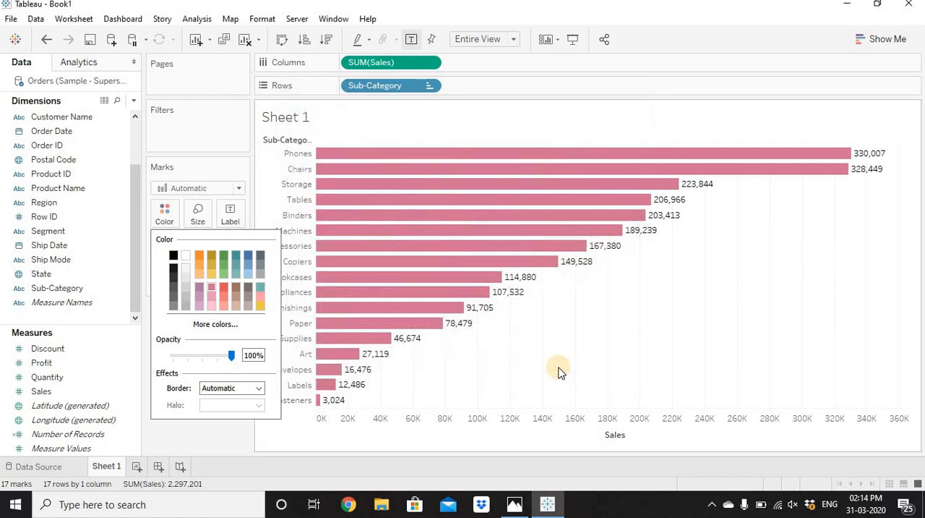
click(234, 265)
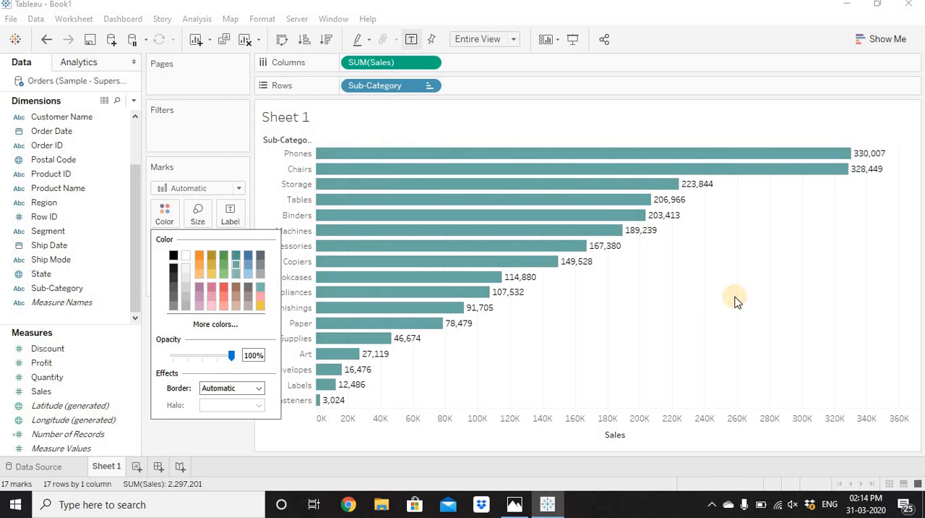
click(700, 310)
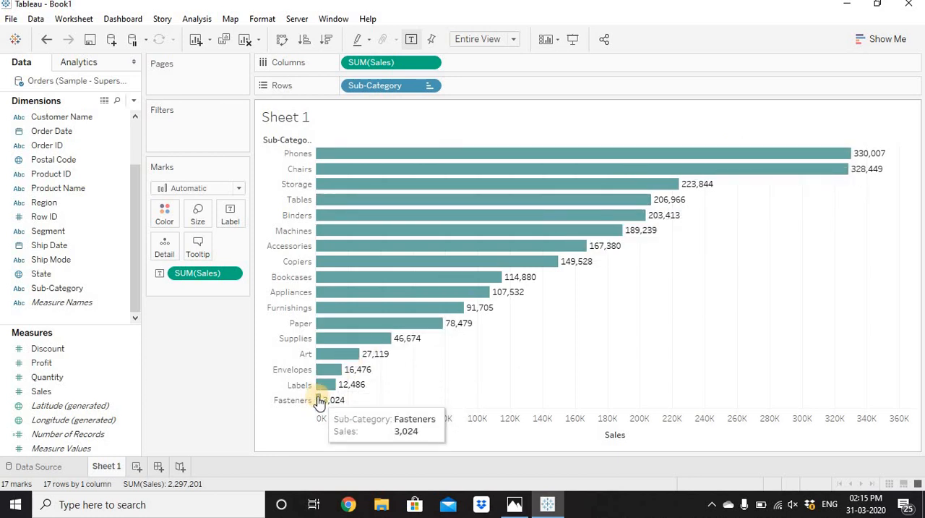
Step: Color the bars by the Sales measure and open its color palette settings for editing
mouse_move(82, 390)
mouse_down()
mouse_move(173, 208)
mouse_move(163, 222)
mouse_up()
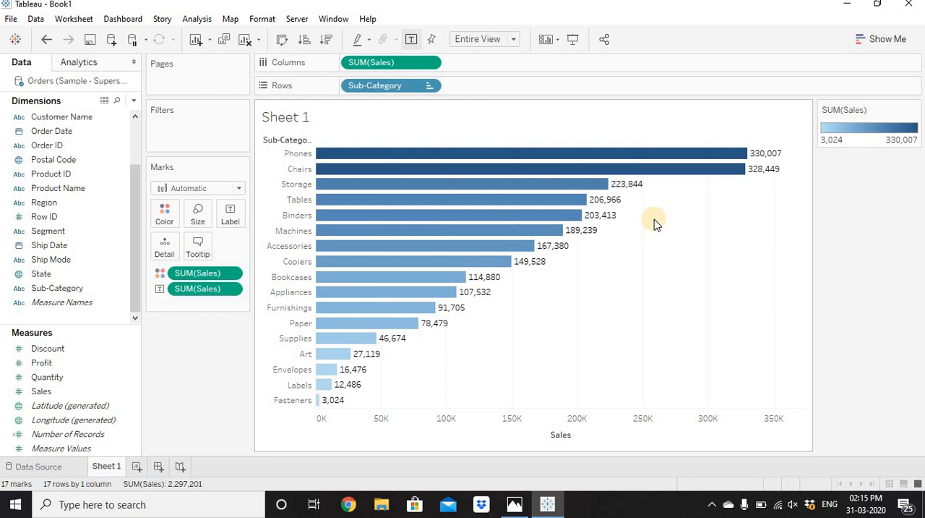
click(165, 217)
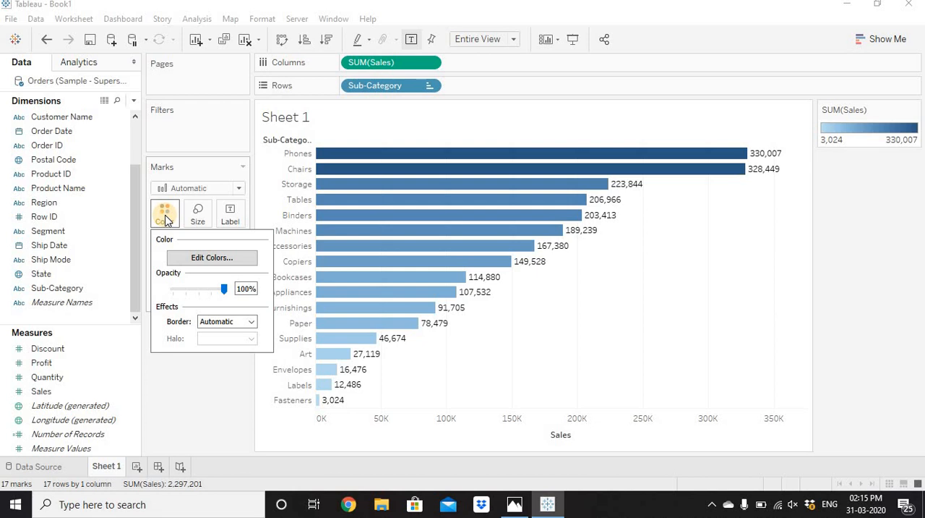
click(219, 261)
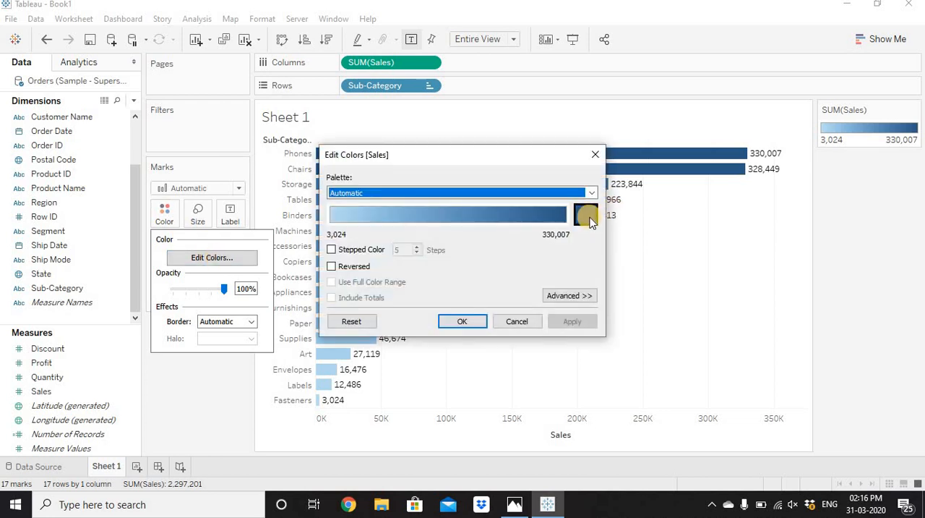
Step: Try a custom dark olive color, #555500, for the Sales color gradient
click(590, 217)
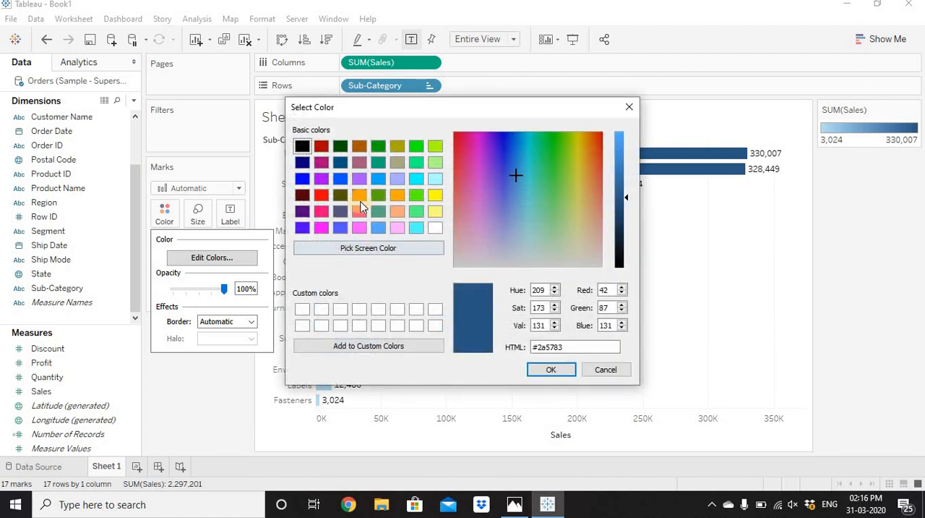
click(339, 195)
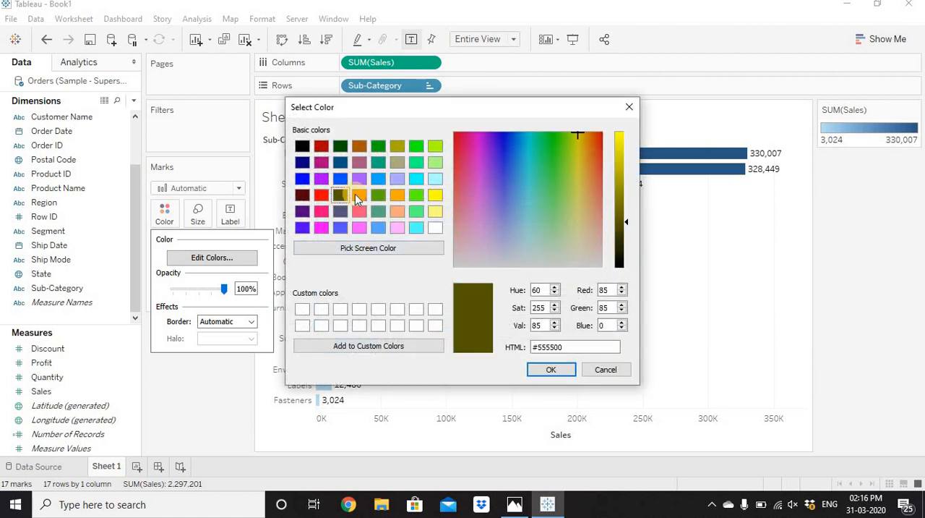
click(560, 375)
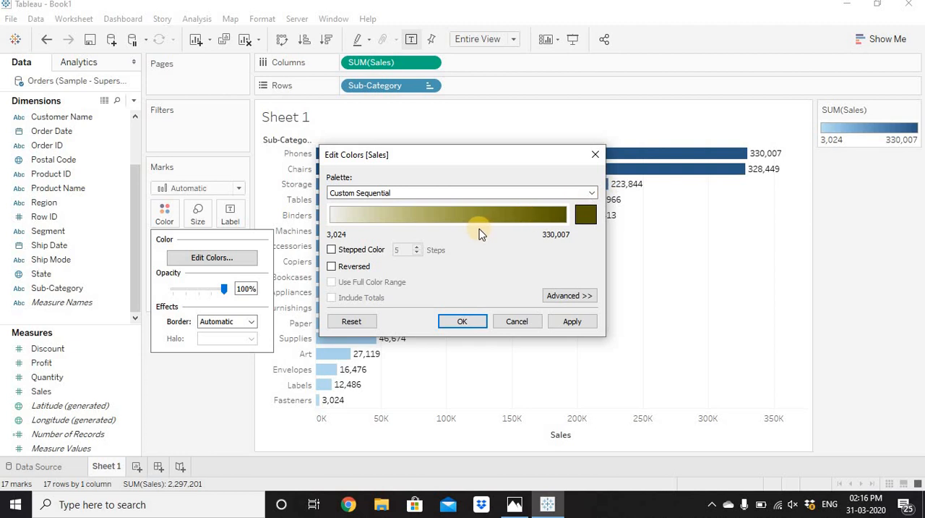
Step: Apply the Orange-Blue Diverging palette to the Sales coloring of the bars
click(470, 193)
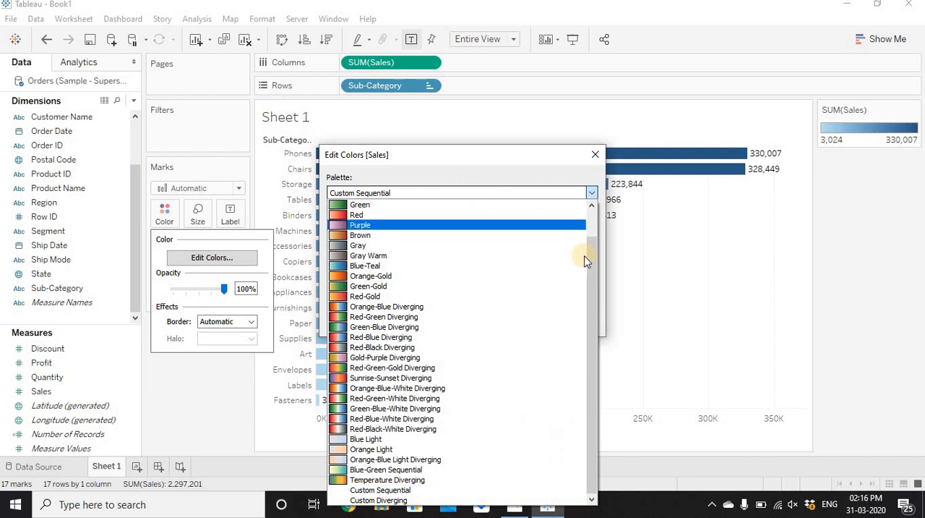
drag(590, 273, 594, 201)
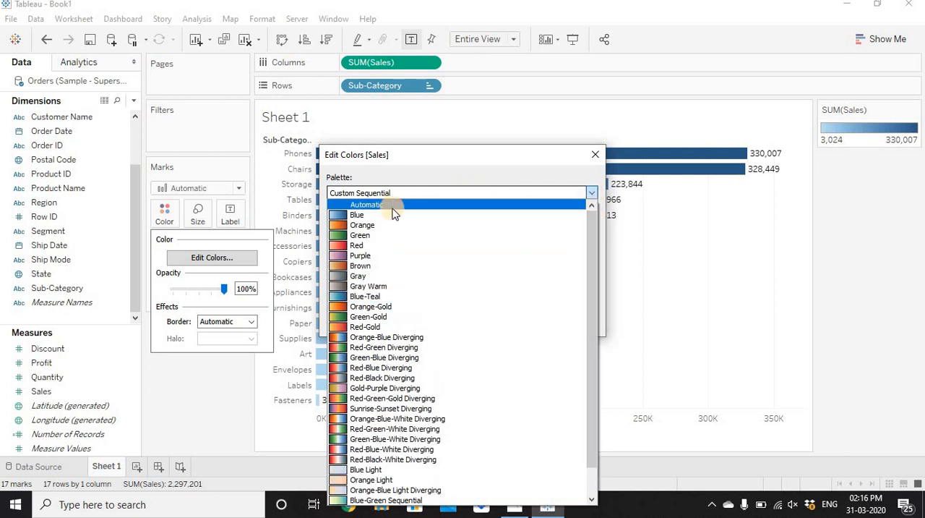
click(402, 338)
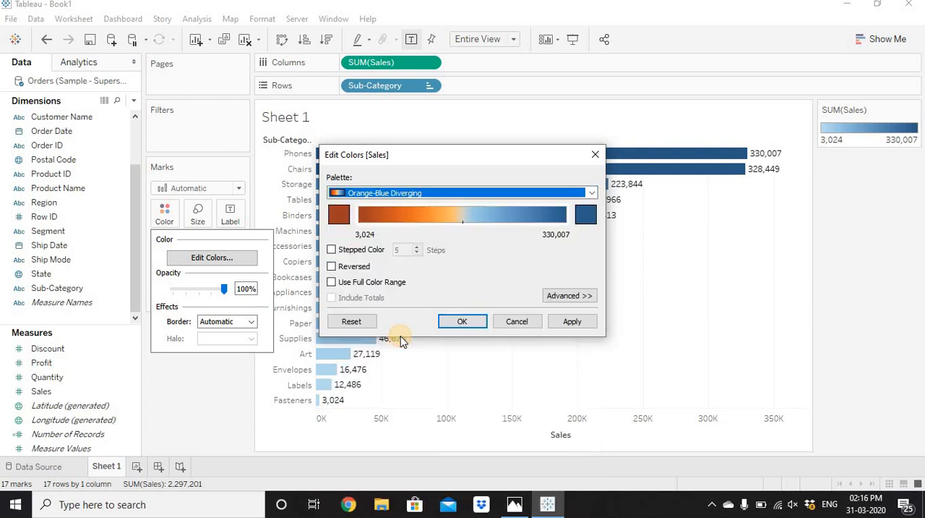
click(466, 325)
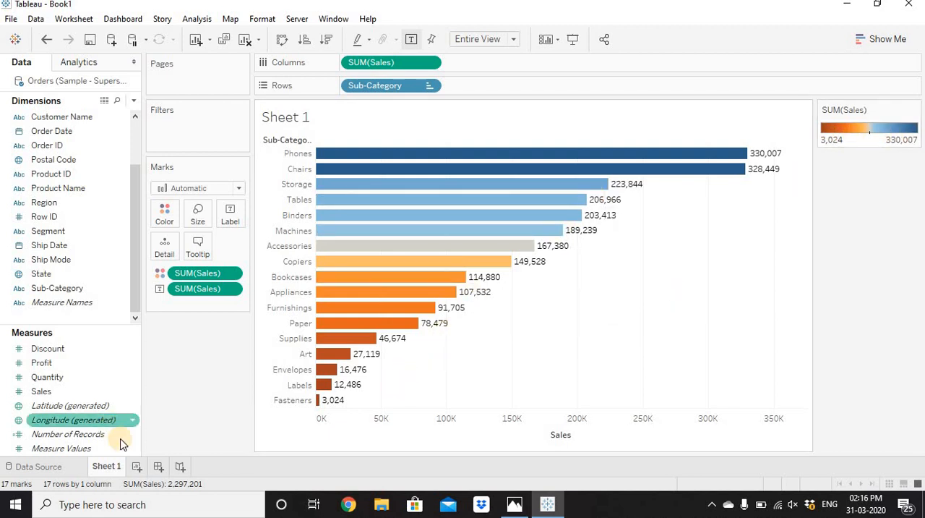
Step: Rename Sheet 1 as Bar Chart and add a new blank worksheet
mouse_move(116, 470)
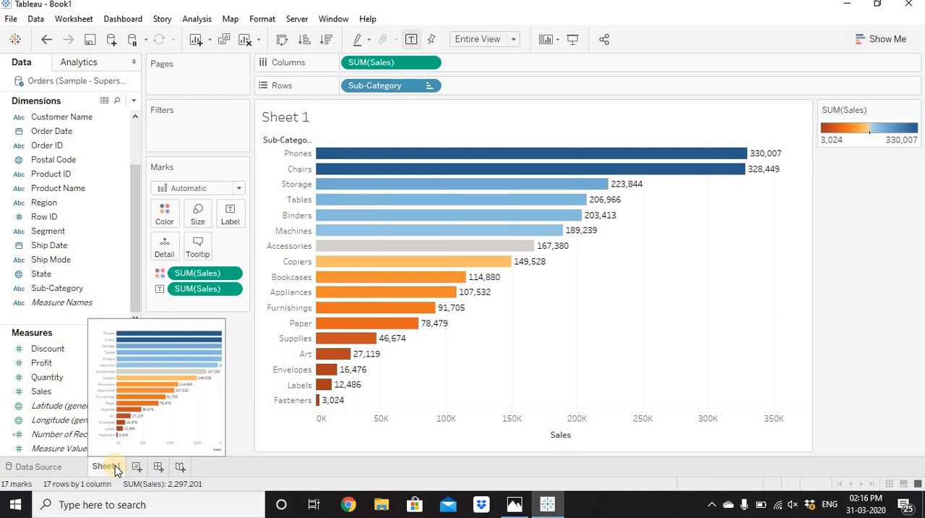
double_click(115, 468)
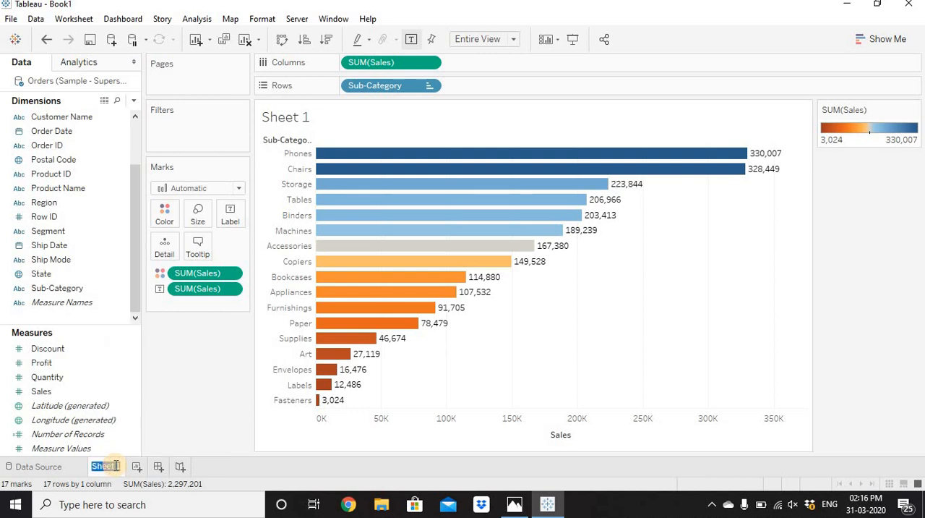
text(Bar Chart)
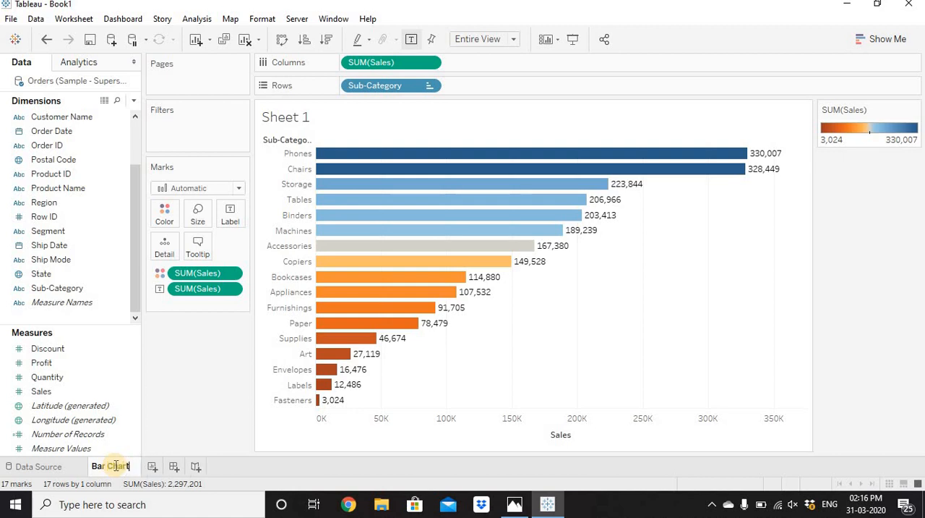
key(Return)
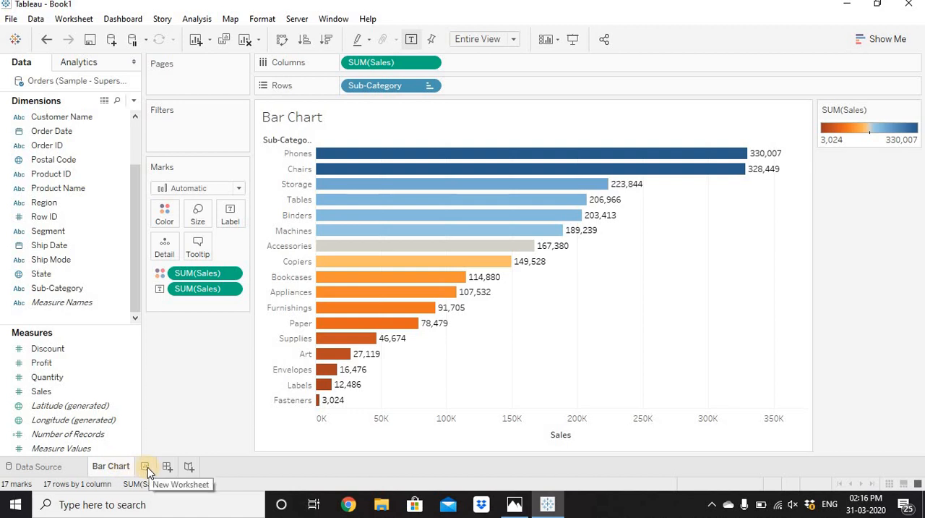
click(148, 468)
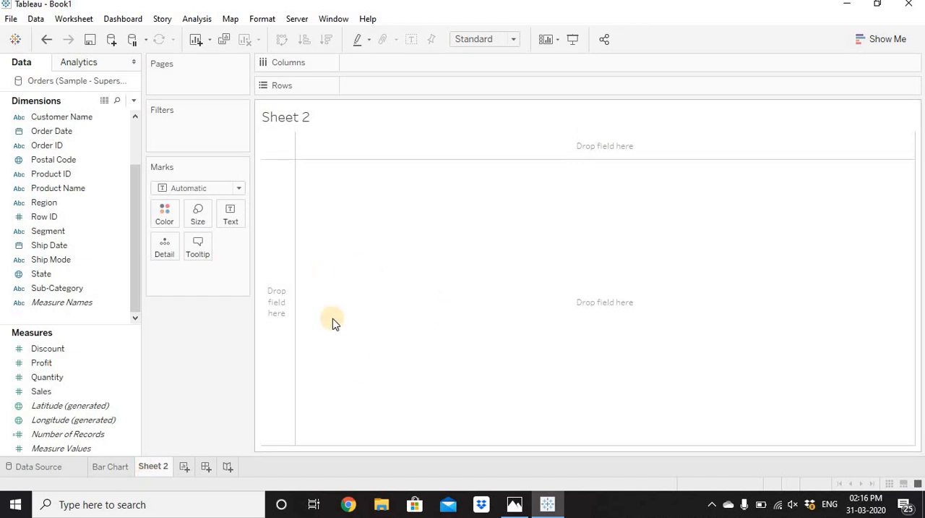
Step: Duplicate the Bar Chart worksheet
click(116, 468)
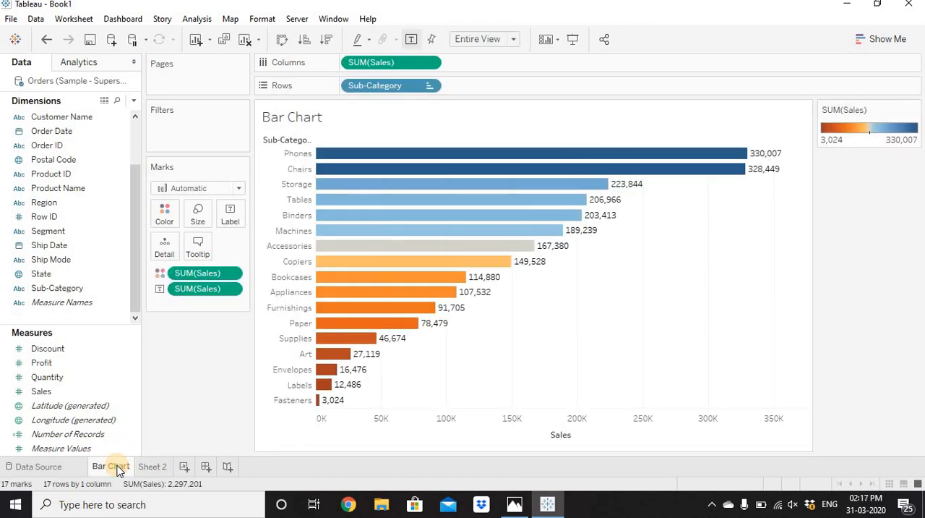
right_click(119, 470)
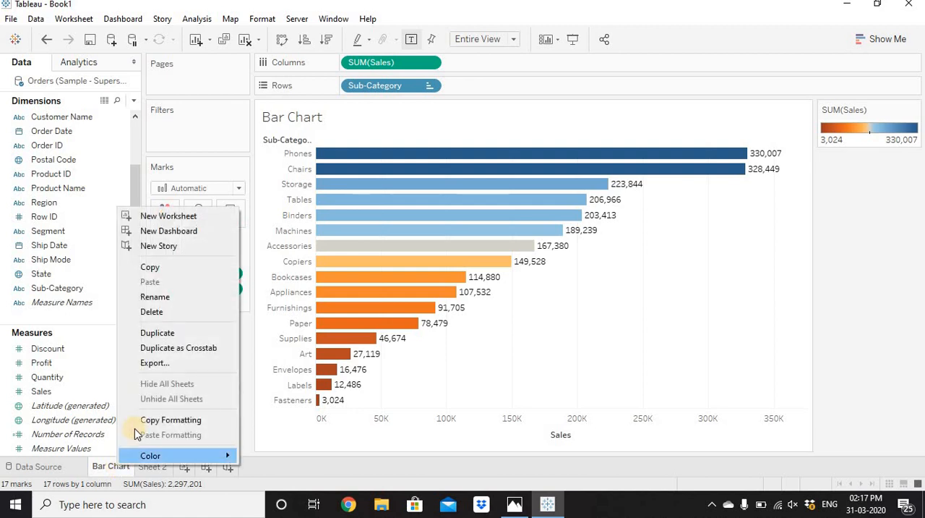
click(169, 332)
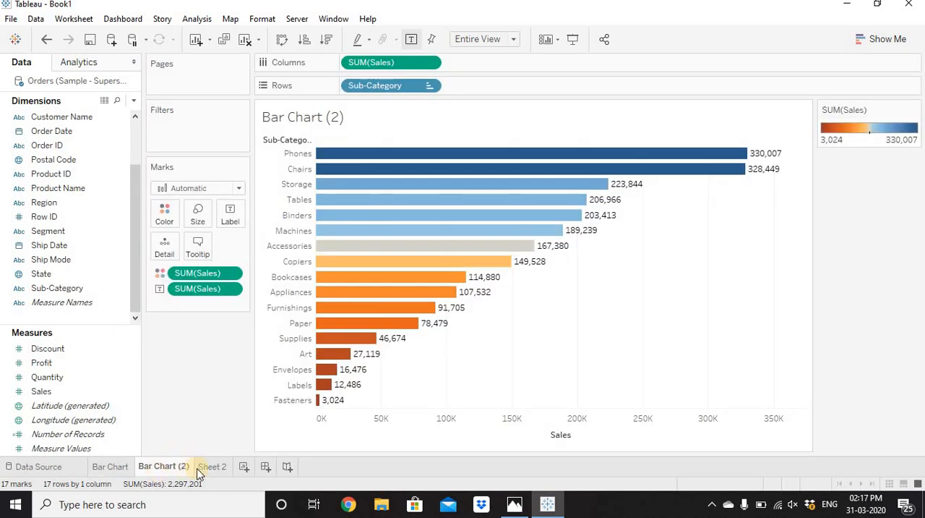
mouse_move(123, 468)
Step: In the duplicated sheet, add Category ahead of Sub-Category in Rows and color the bars by Category
drag(140, 259, 135, 167)
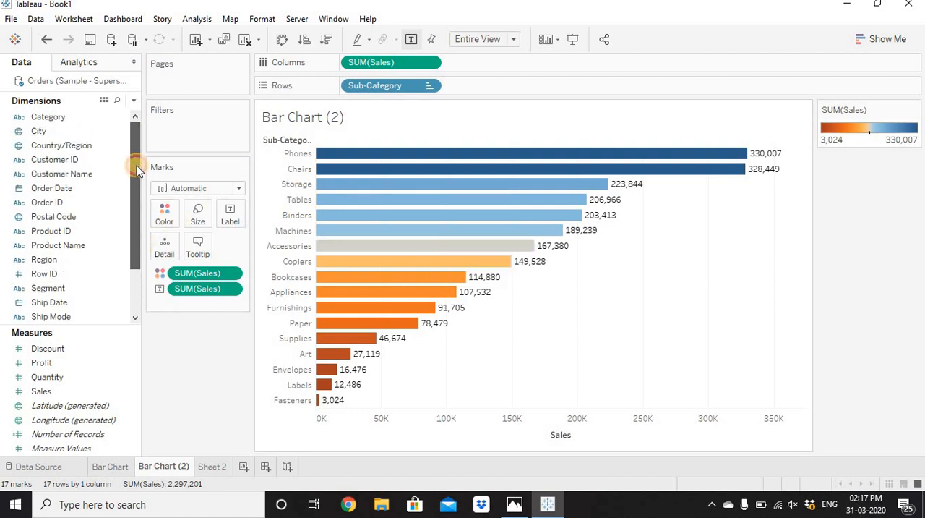
click(70, 120)
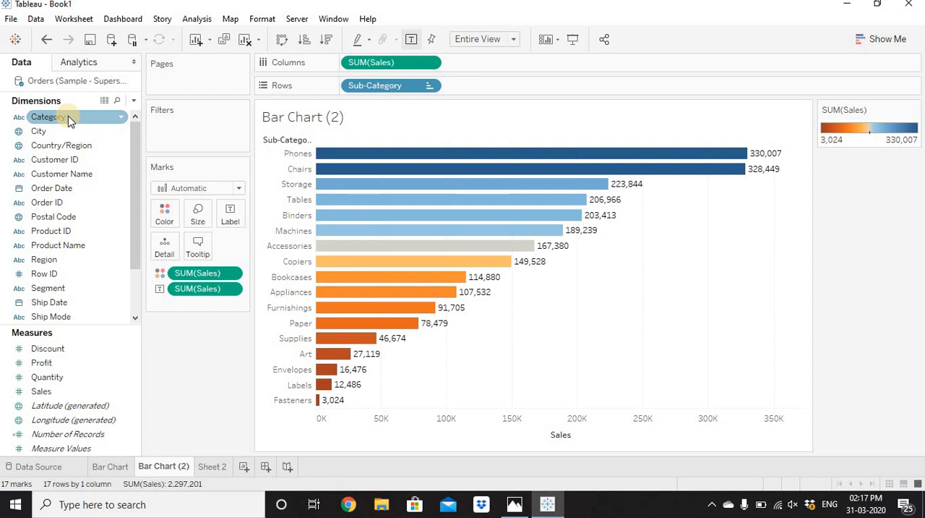
drag(68, 118, 349, 93)
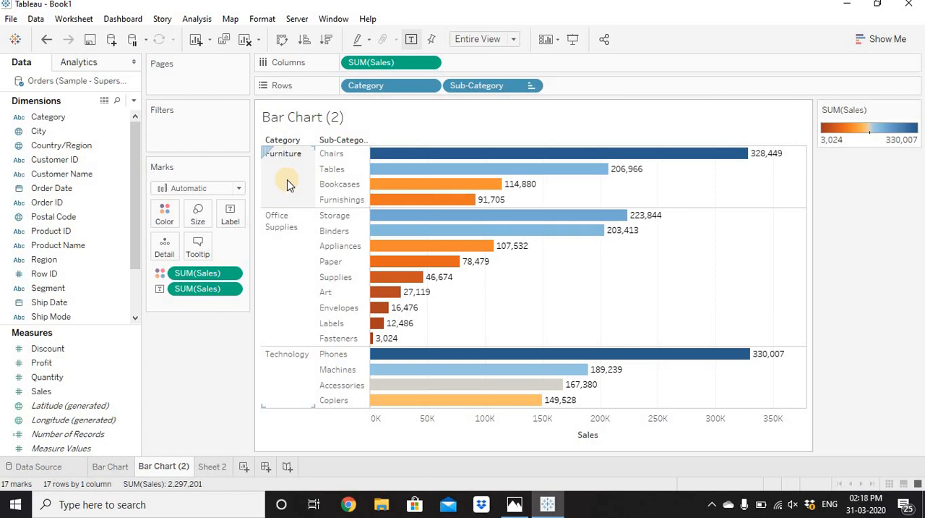
click(81, 130)
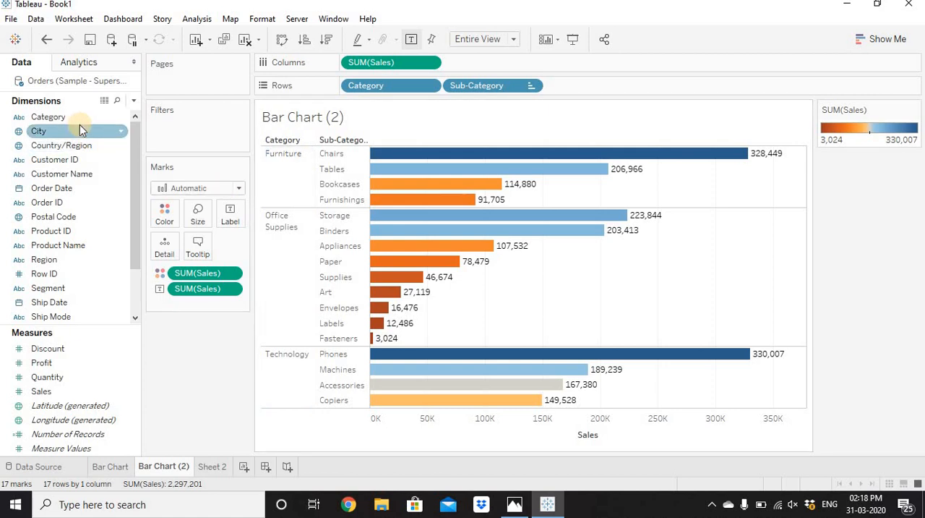
drag(52, 117, 165, 215)
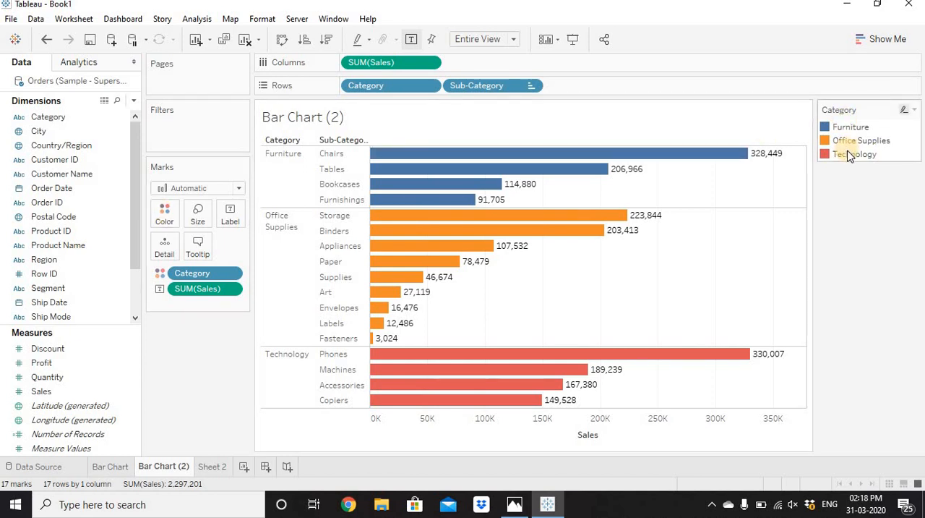
Step: On Sheet 2, build a bar chart with Sub-Category in Rows and Sales in Columns, and sort the bars in descending order
click(123, 467)
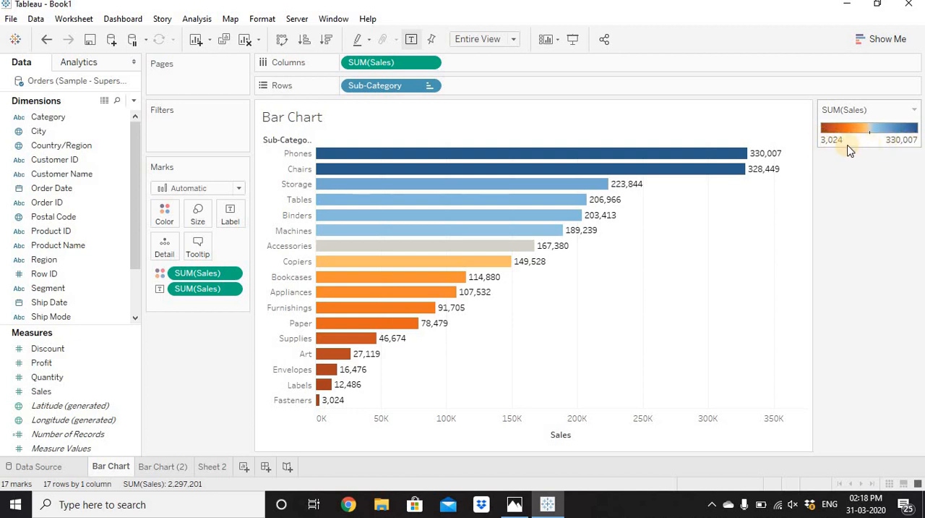
click(179, 468)
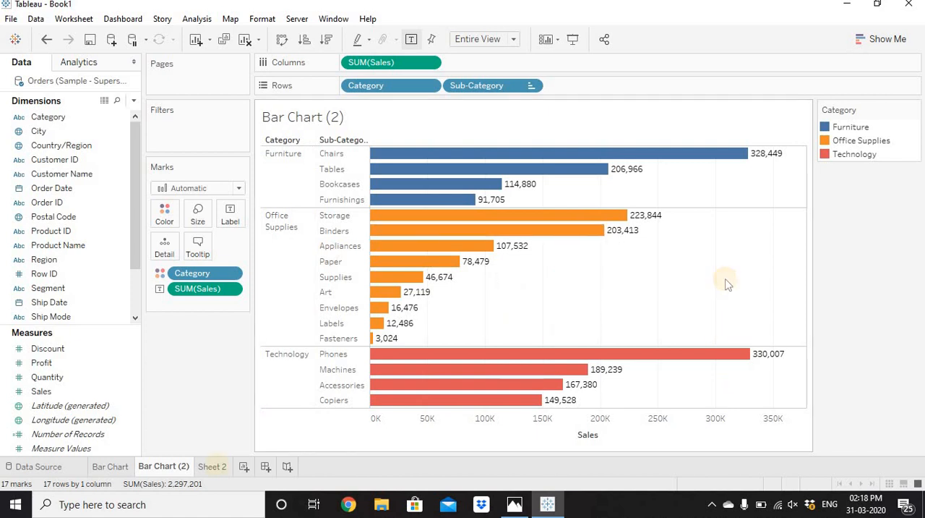
click(218, 467)
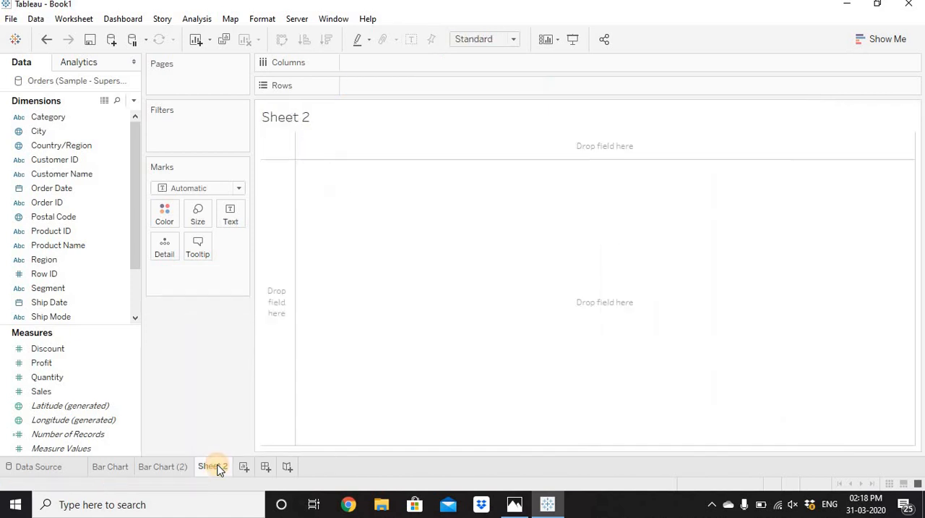
scroll(180, 348, down, 2)
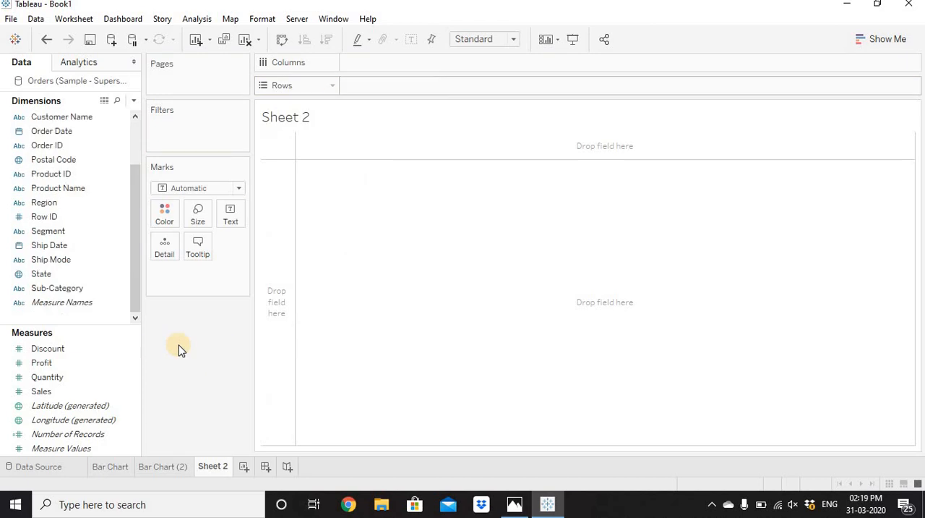
click(58, 290)
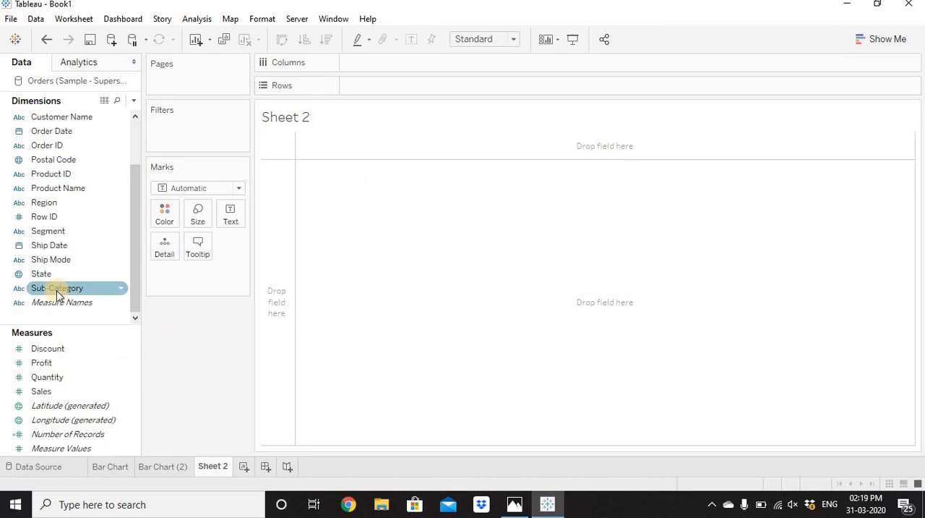
drag(58, 293, 402, 91)
drag(57, 390, 393, 65)
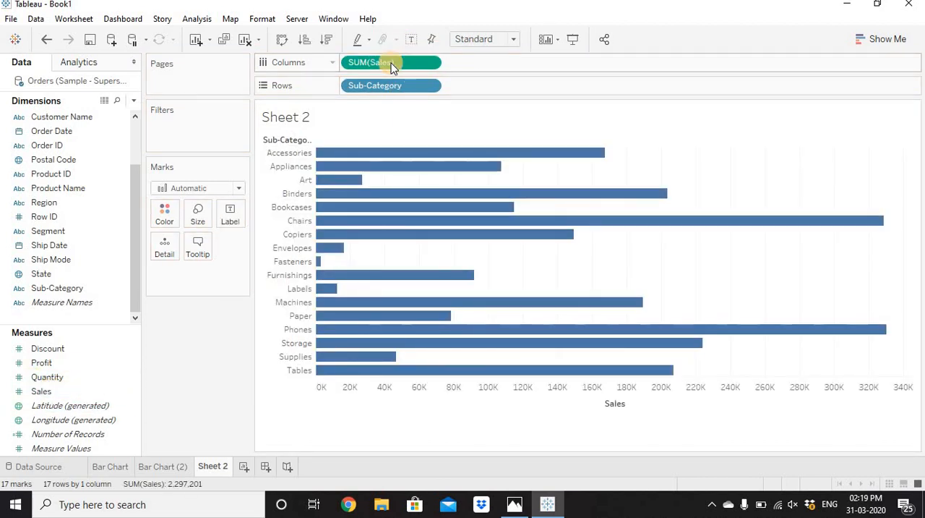
click(327, 42)
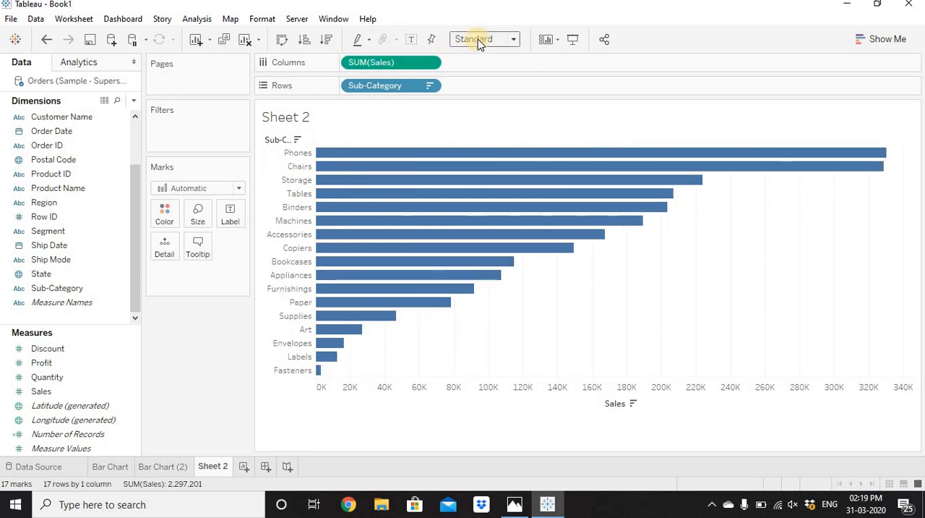
Step: Fit the Sheet 2 chart to Entire View and show the mark labels on its bars
click(478, 39)
click(484, 89)
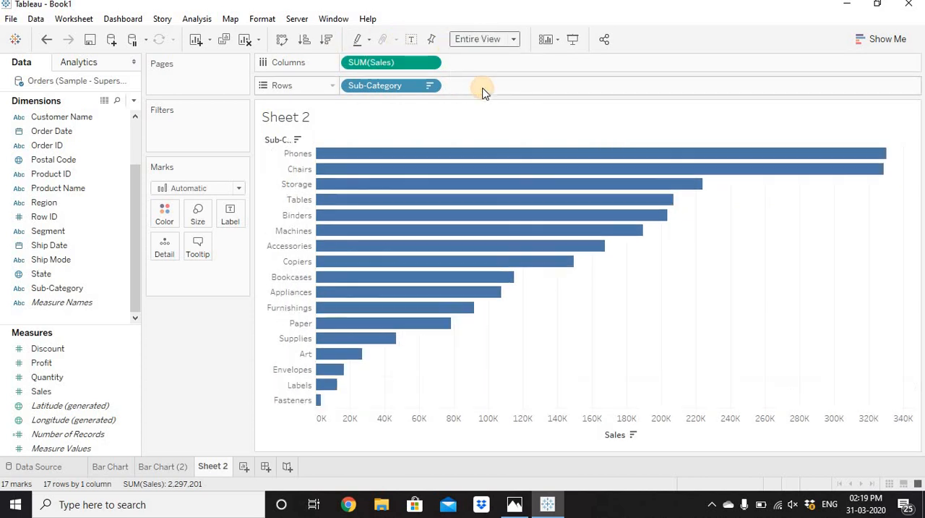
click(414, 40)
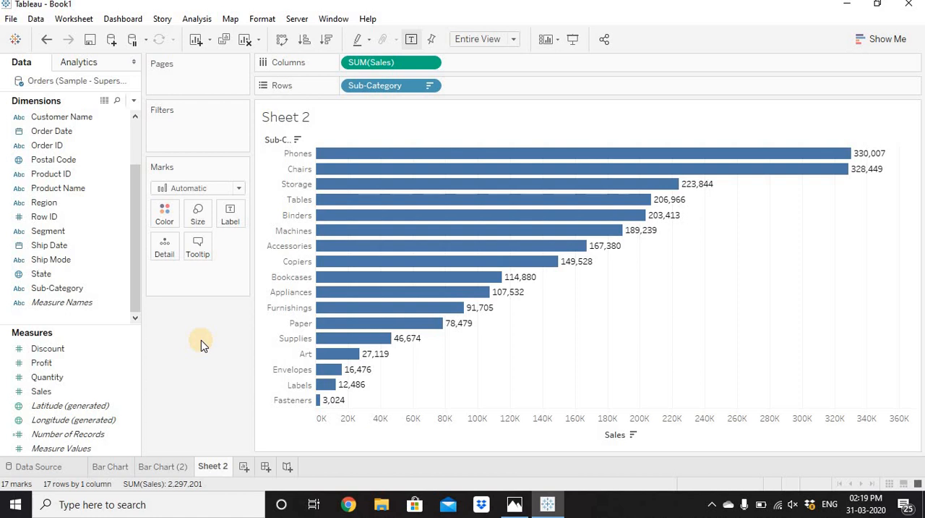
Step: Add Ship Mode after Sub-Category in Rows and set the chart's fit to Standard
click(59, 261)
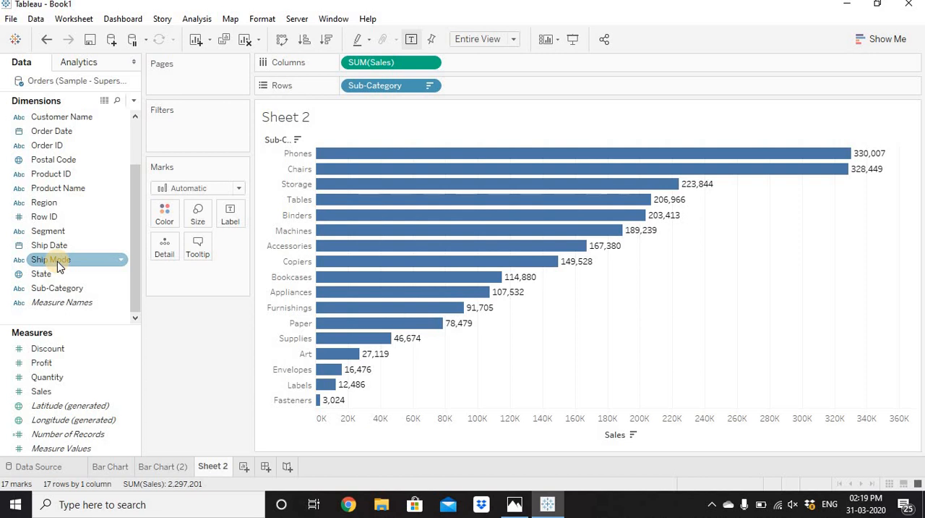
drag(55, 260, 506, 92)
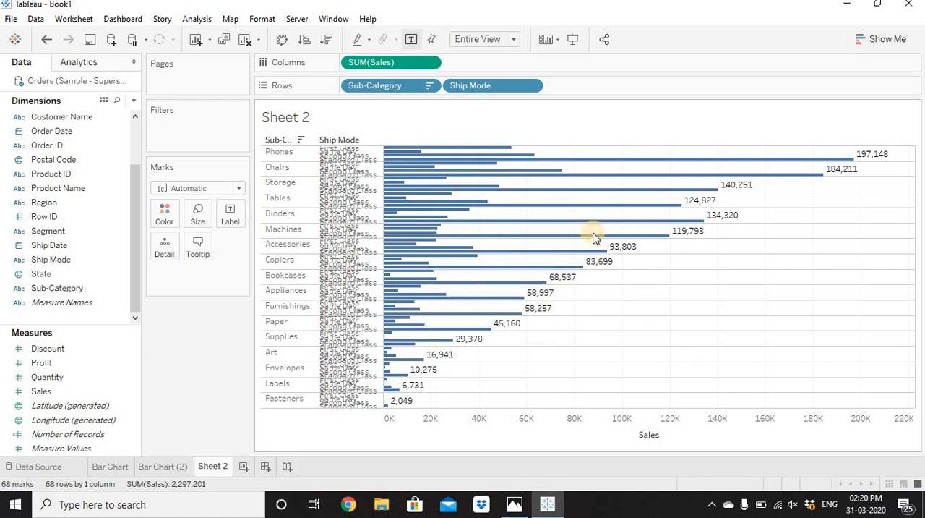
click(491, 41)
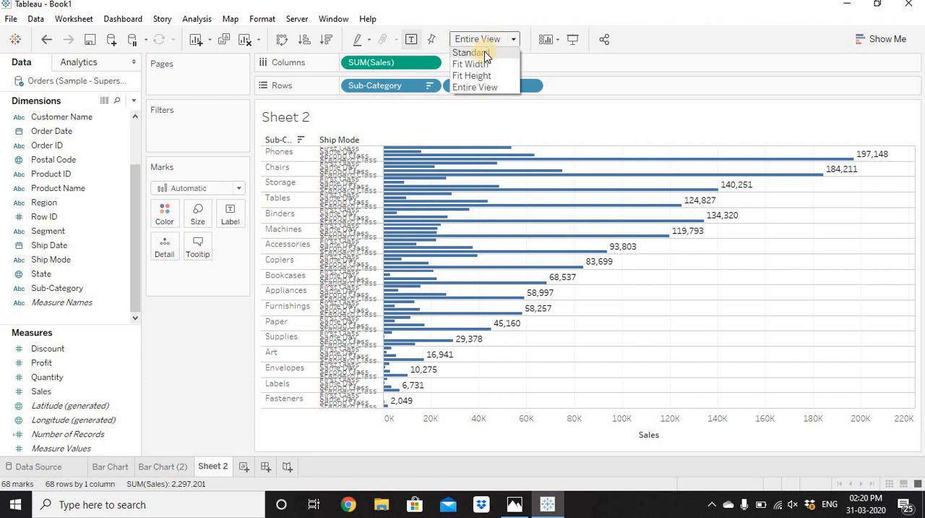
click(486, 56)
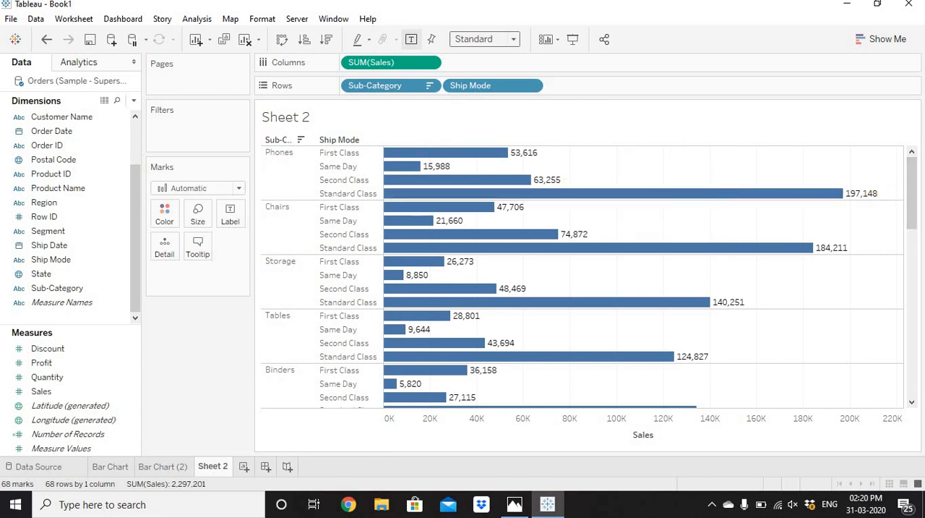
mouse_move(912, 175)
mouse_down()
mouse_move(910, 362)
mouse_move(918, 157)
mouse_up()
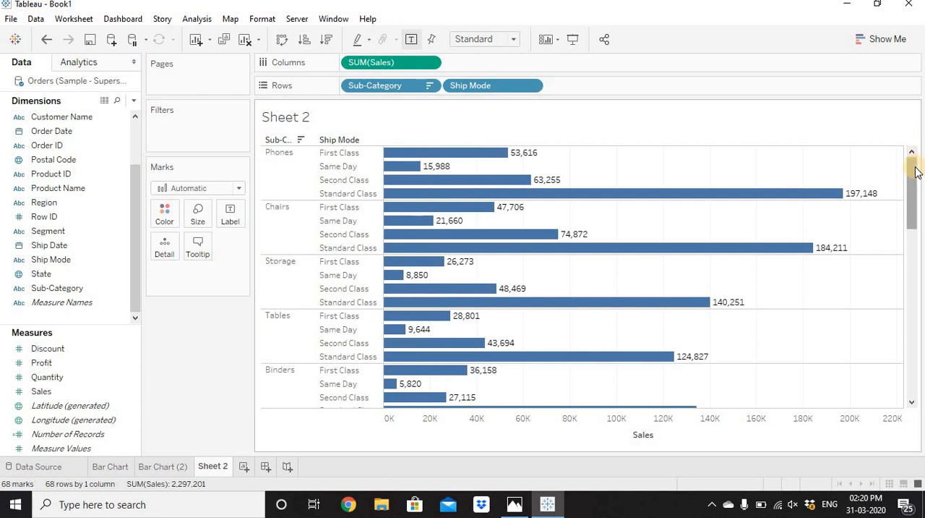
mouse_move(915, 171)
mouse_down()
mouse_move(912, 329)
mouse_move(905, 244)
mouse_move(913, 156)
mouse_up()
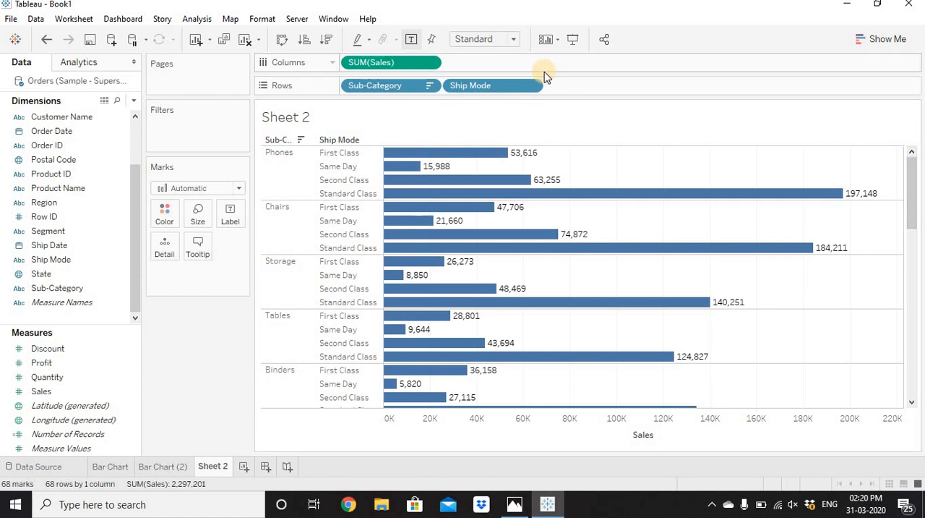
Step: Move Ship Mode from Rows to Color to stack the bars, and fit the chart to Entire View
drag(486, 87, 167, 215)
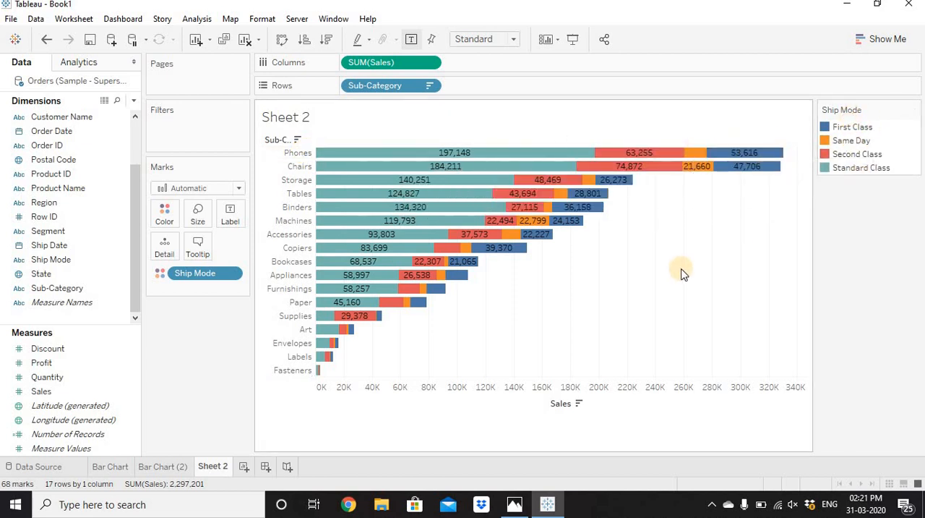
click(505, 40)
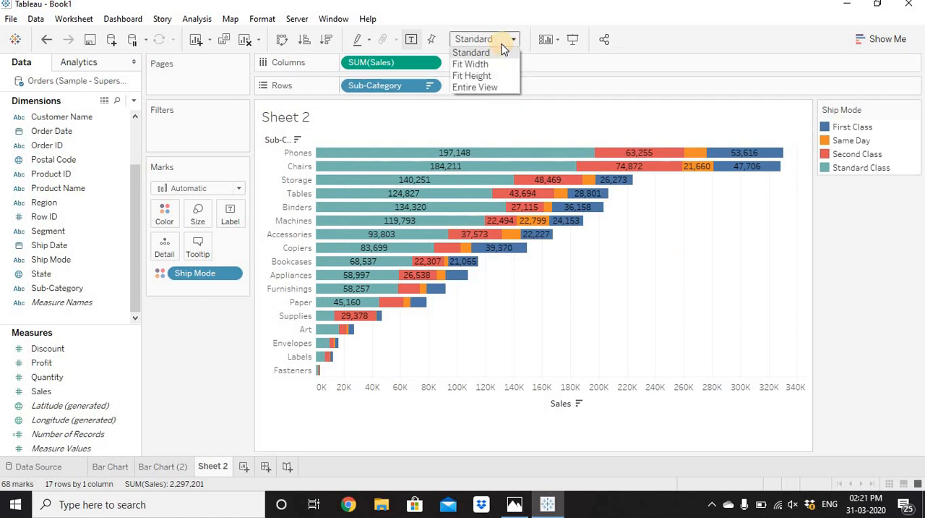
click(498, 87)
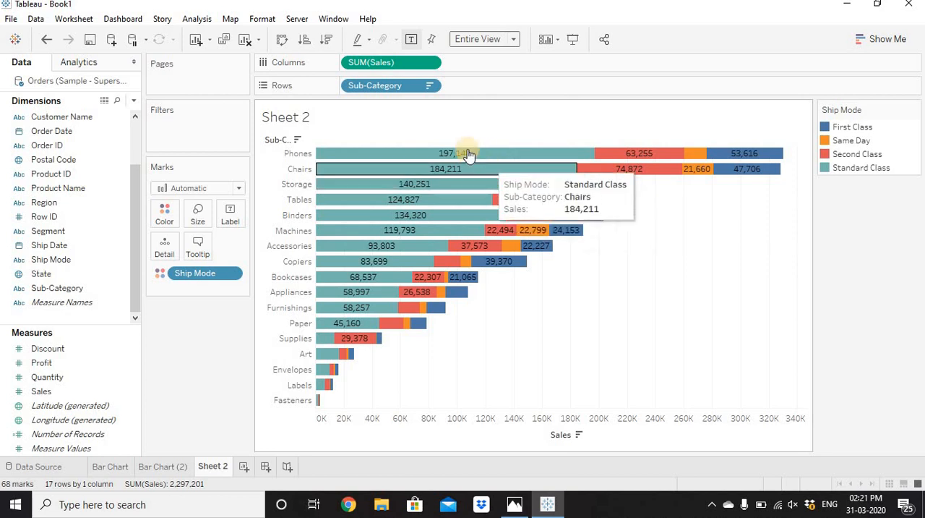
mouse_move(470, 155)
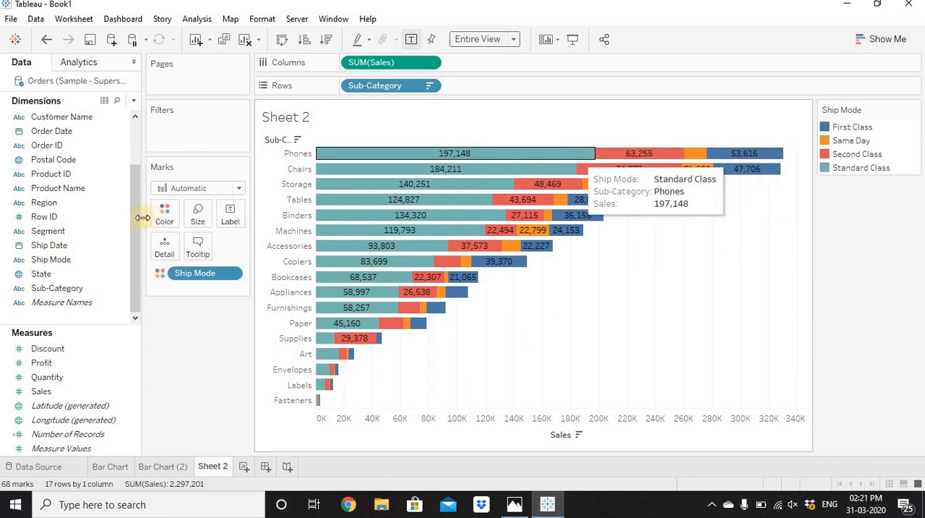
Step: Give the stacked bar segments a white border
click(165, 213)
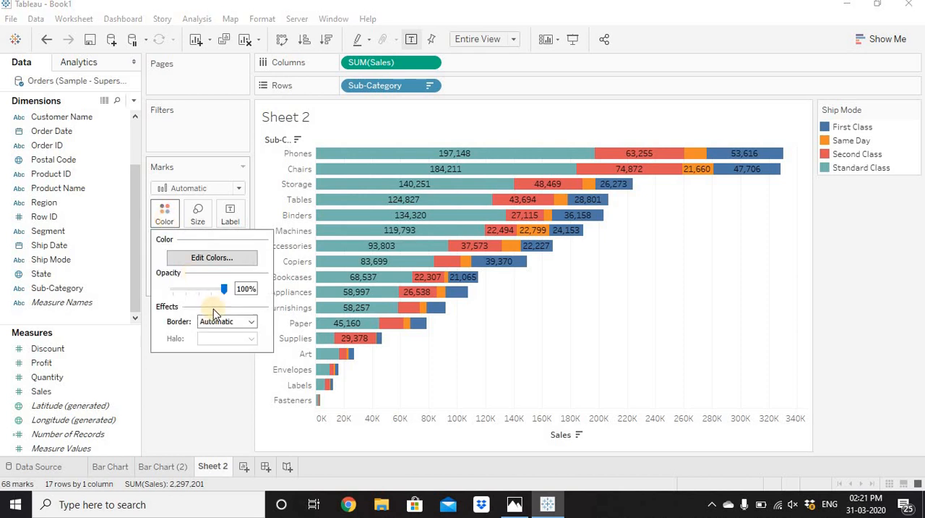
click(226, 321)
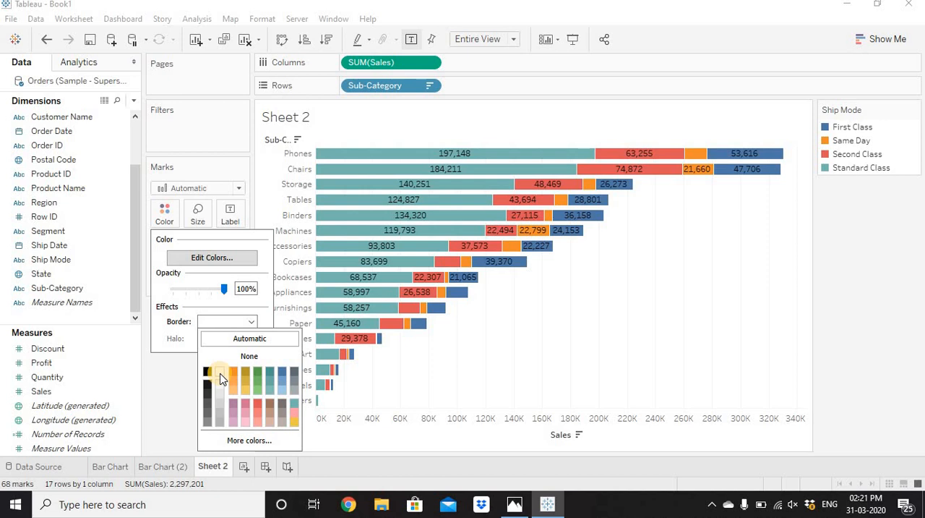
click(635, 254)
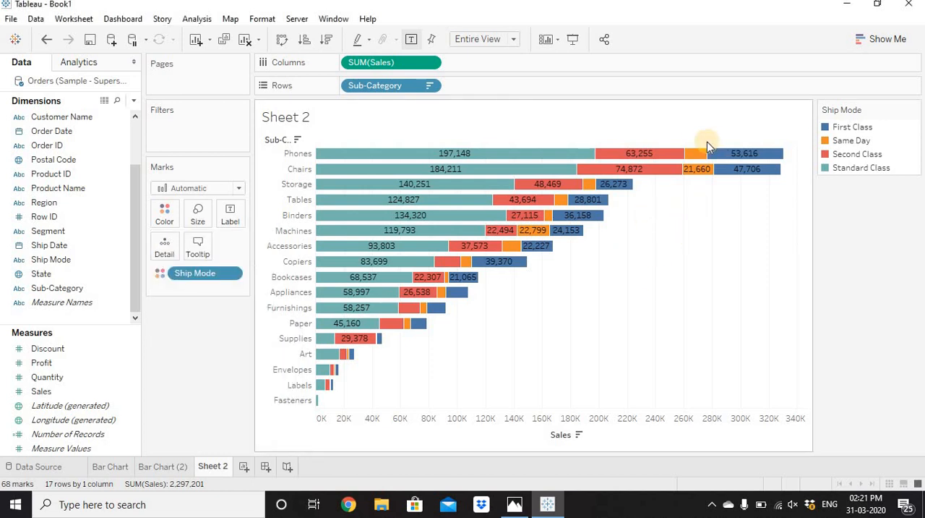
Step: Try allowing the mark labels to overlap other marks, and turn that option back off
mouse_move(694, 154)
click(233, 219)
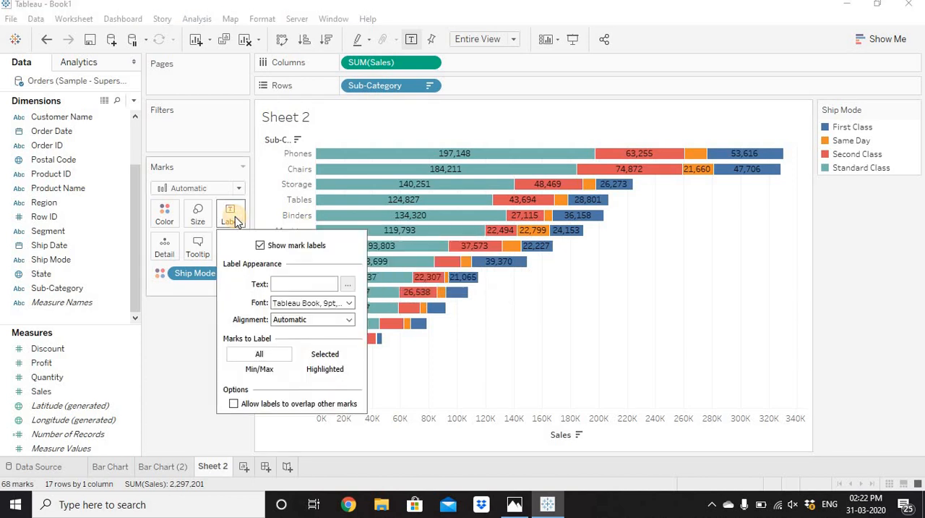
click(234, 405)
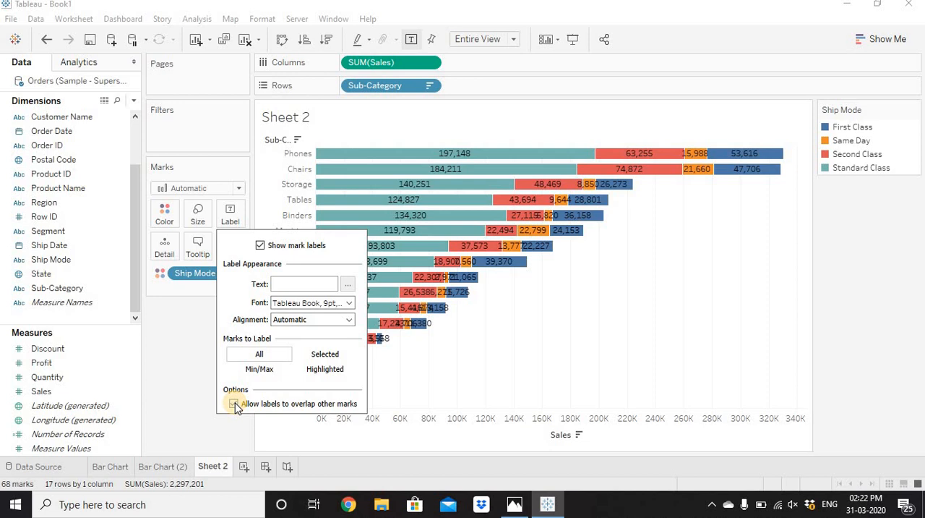
click(438, 359)
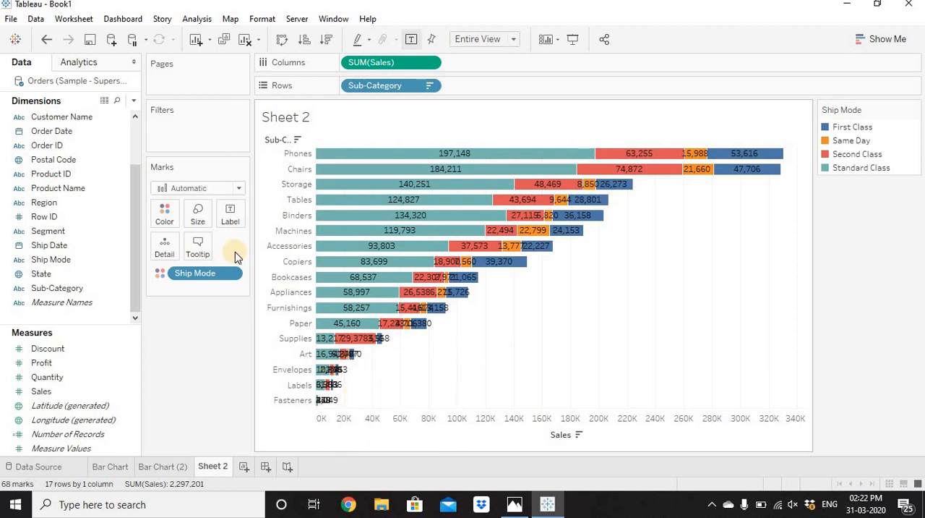
click(230, 213)
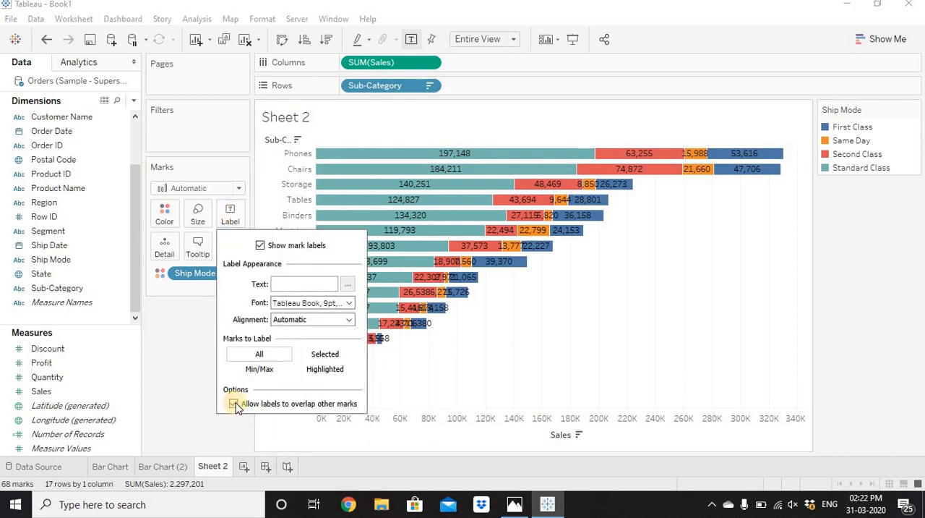
click(234, 404)
click(694, 275)
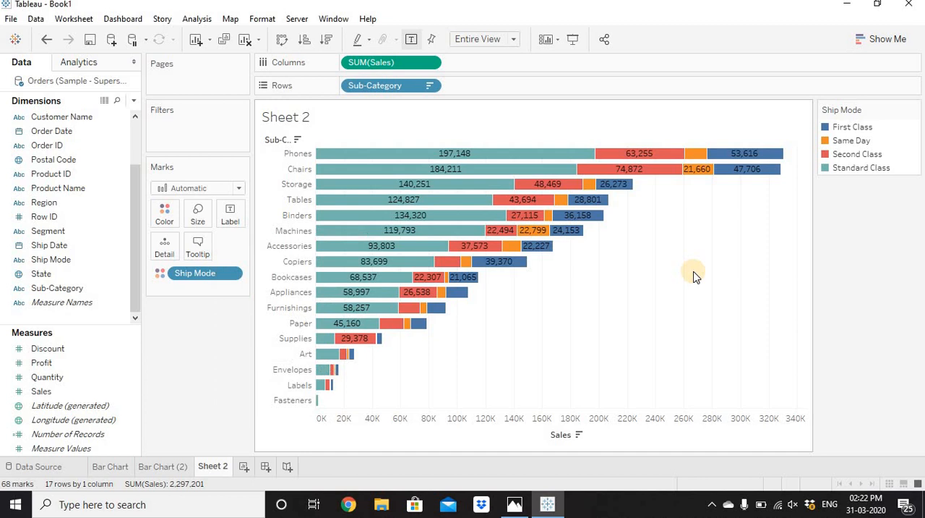
Step: Rename Sheet 2 as Stacked Bar Chart
double_click(220, 465)
text(Stacked Ba)
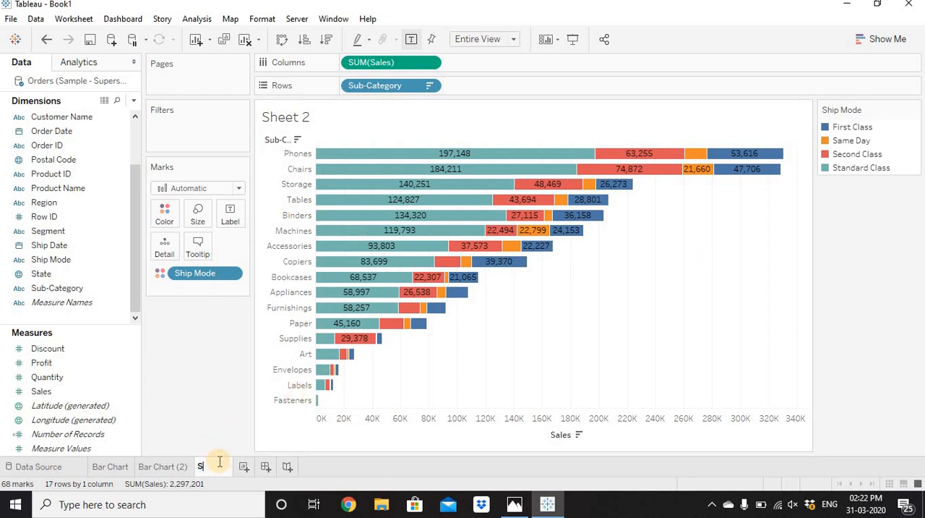
text(r Chart)
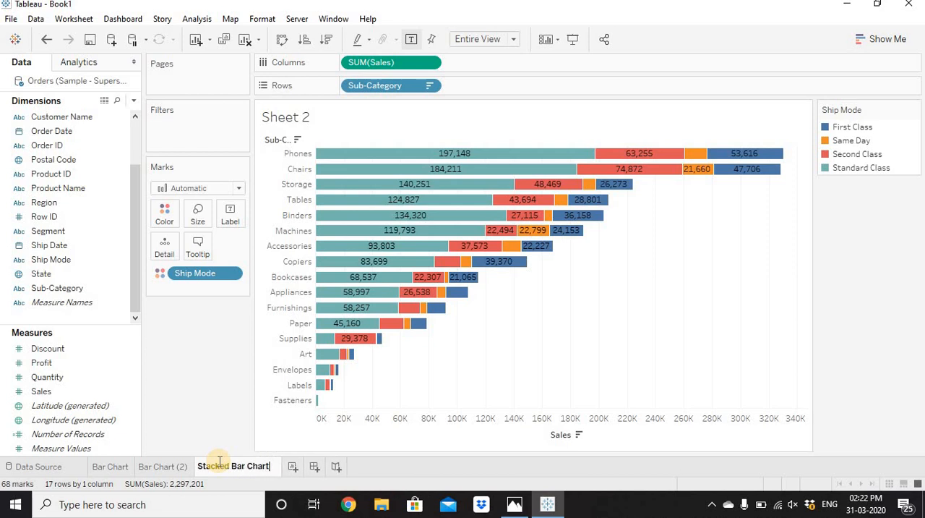
key(Return)
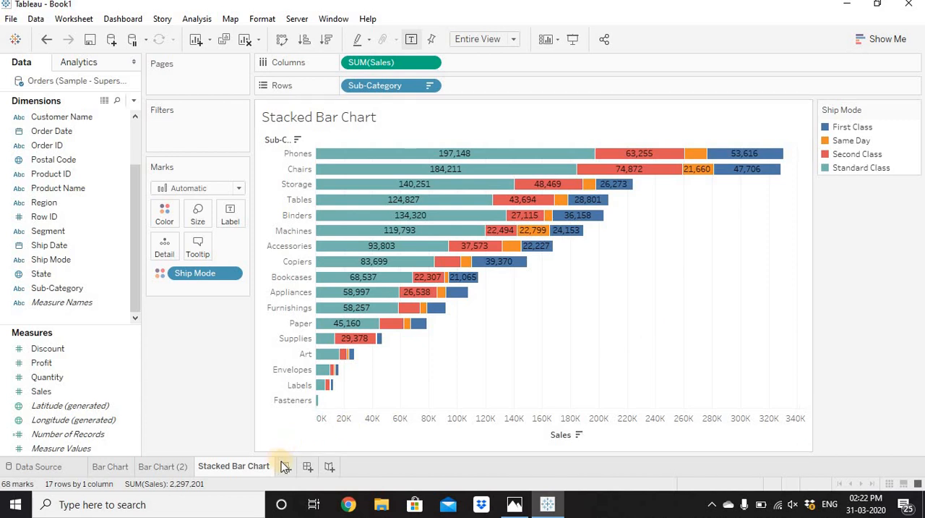
Step: On the Bar Chart sheet, move Sub-Category to Columns and Sales to Rows to make the bars vertical
click(115, 467)
click(161, 468)
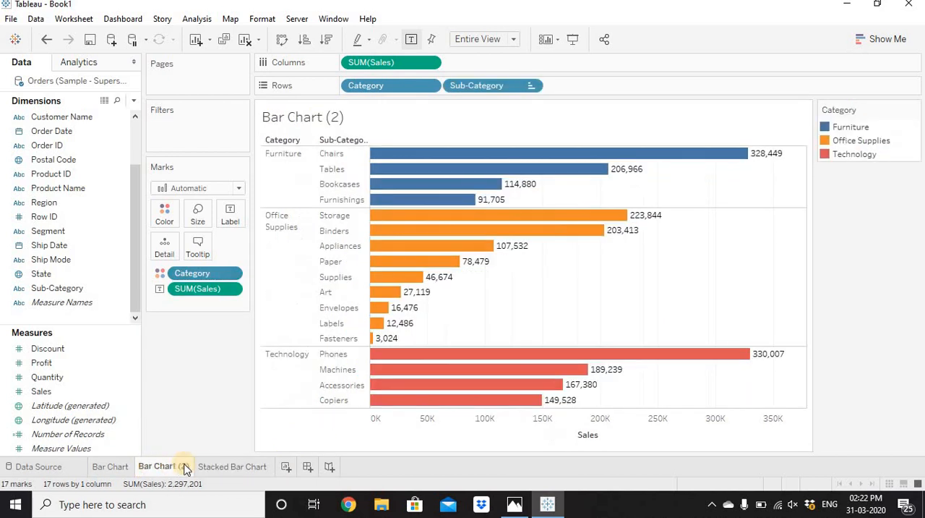
click(219, 470)
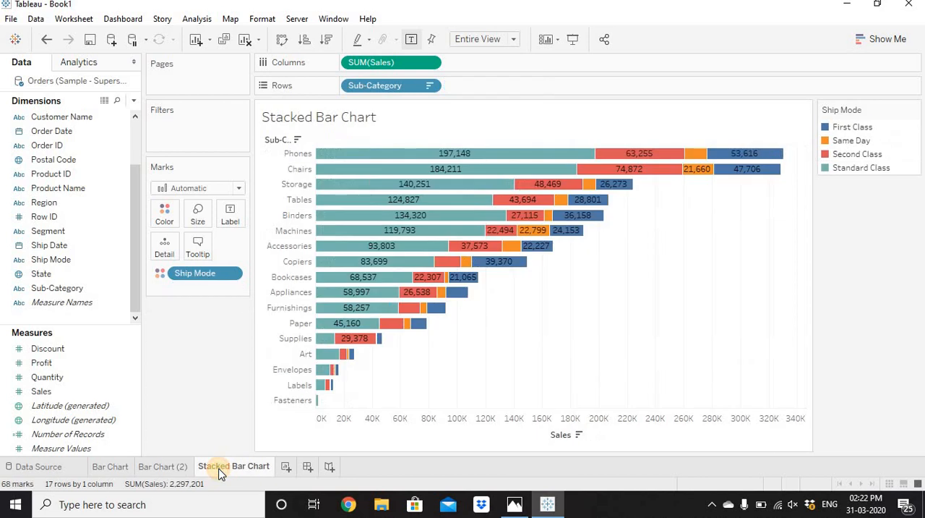
click(117, 467)
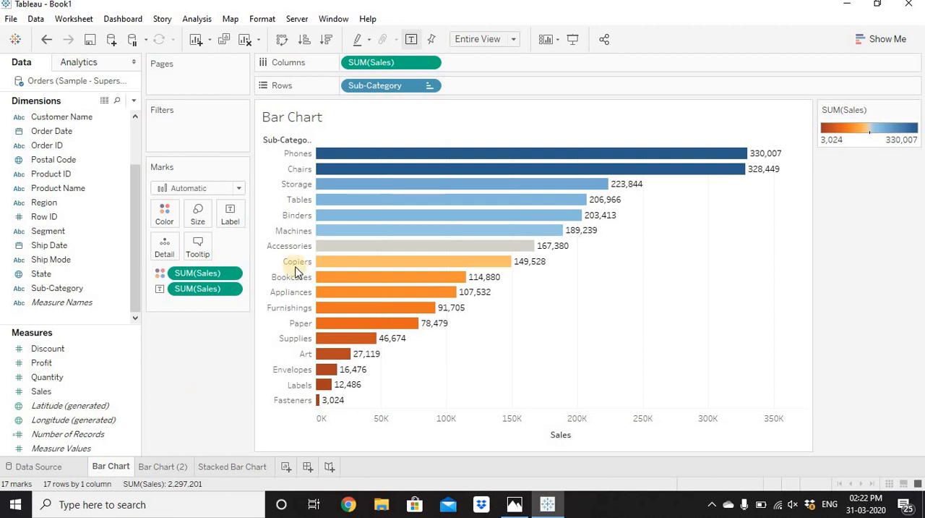
drag(376, 91, 348, 64)
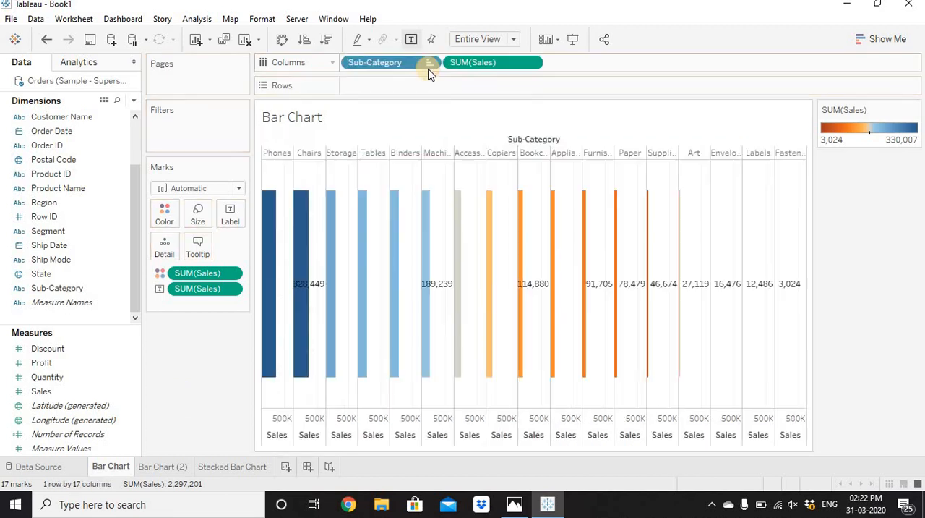
drag(475, 62, 445, 90)
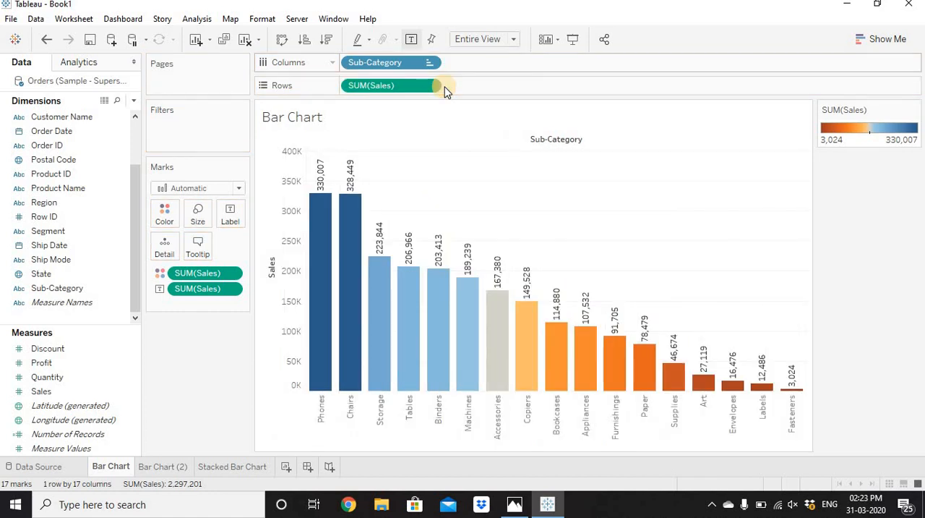
Step: Swap the Bar Chart sheet's rows and columns repeatedly, ending with Sales in Columns and Sub-Category in Rows
click(284, 44)
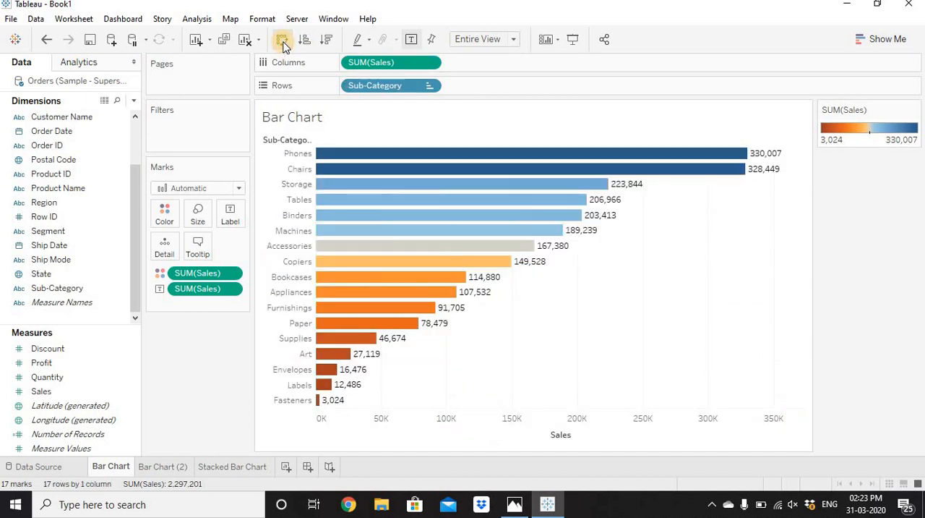
click(284, 45)
click(283, 44)
click(283, 45)
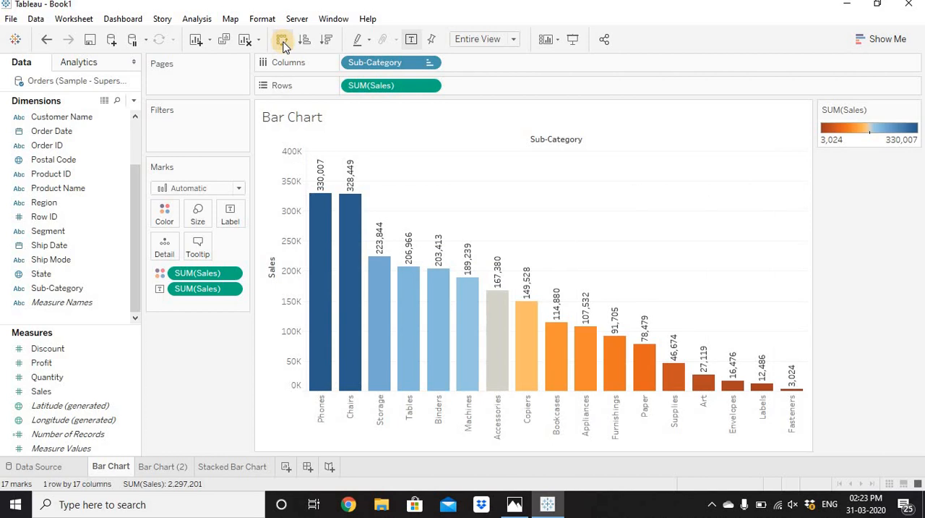
click(283, 45)
click(284, 45)
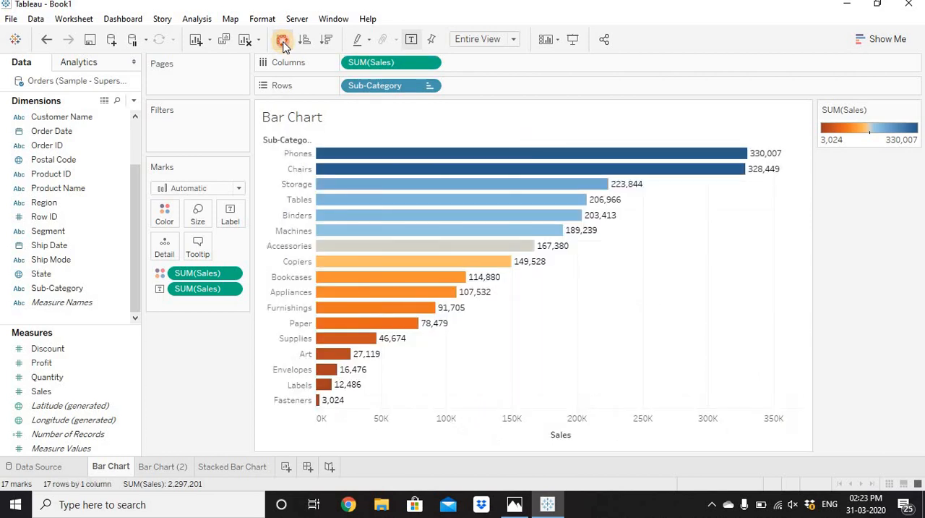
click(283, 44)
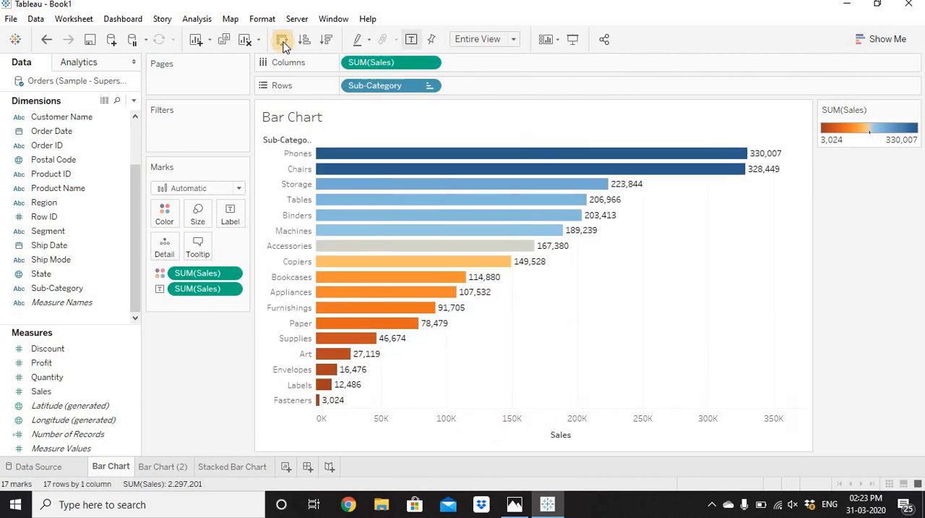